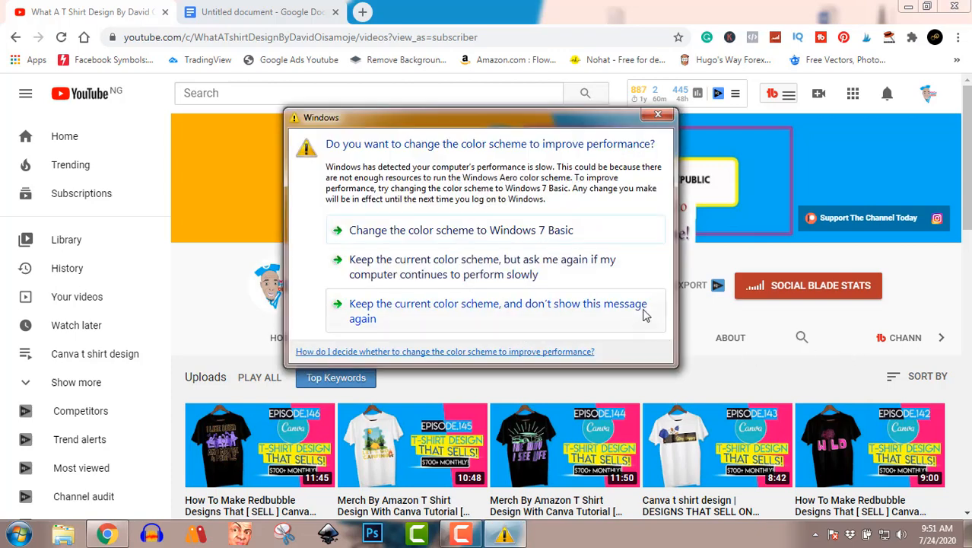
- Keep the current Windows color scheme without showing the message again, and open Canva in a new browser tab
left_click(642, 308)
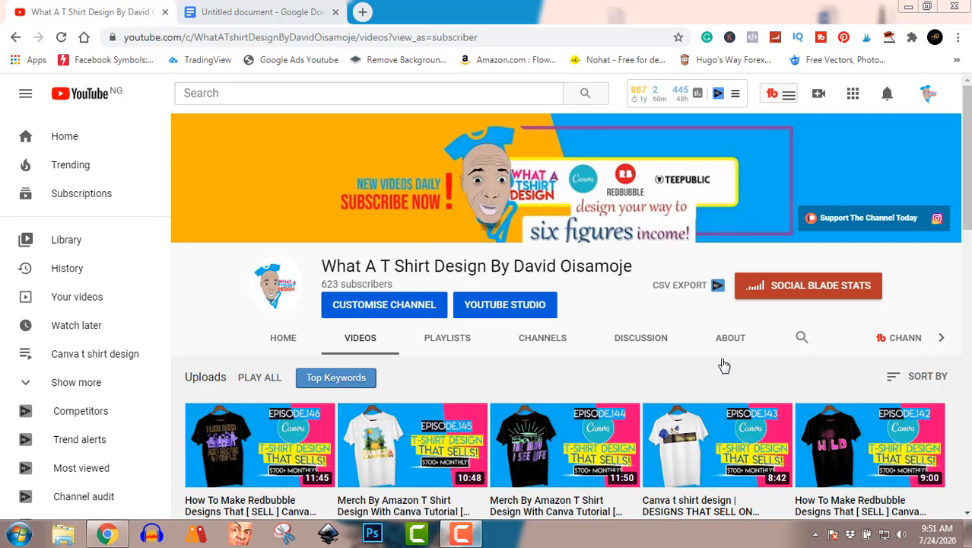
left_click(364, 13)
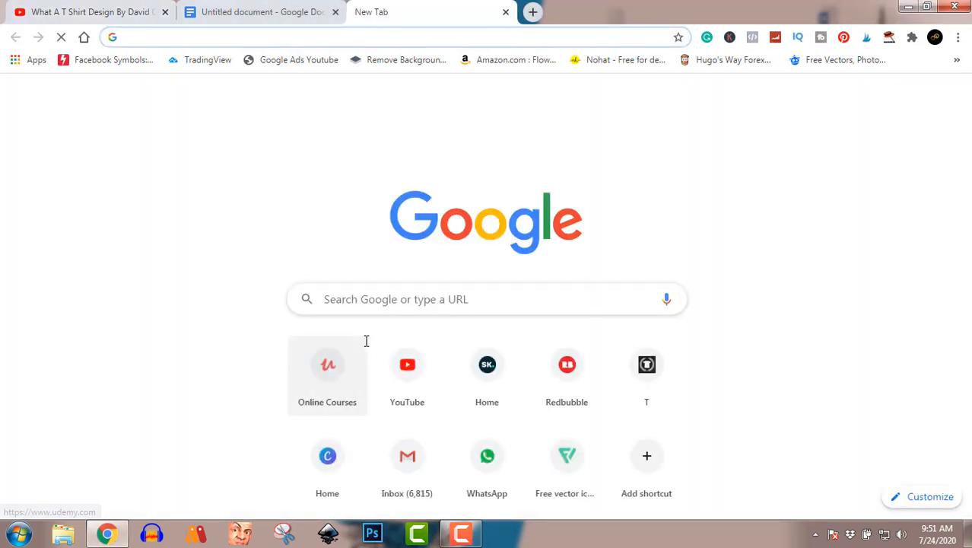
left_click(327, 461)
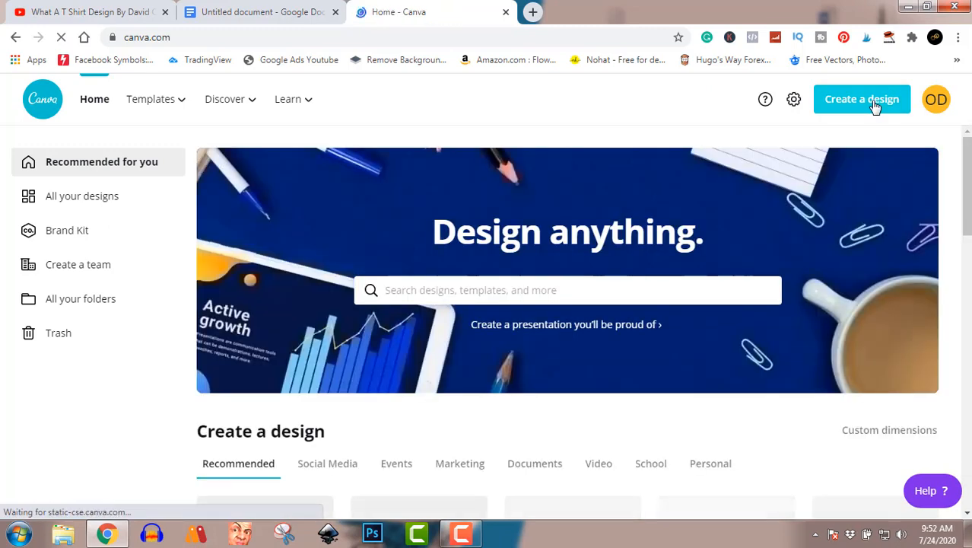
- Create a new blank design with custom dimensions of 4500 × 5400 px
left_click(875, 104)
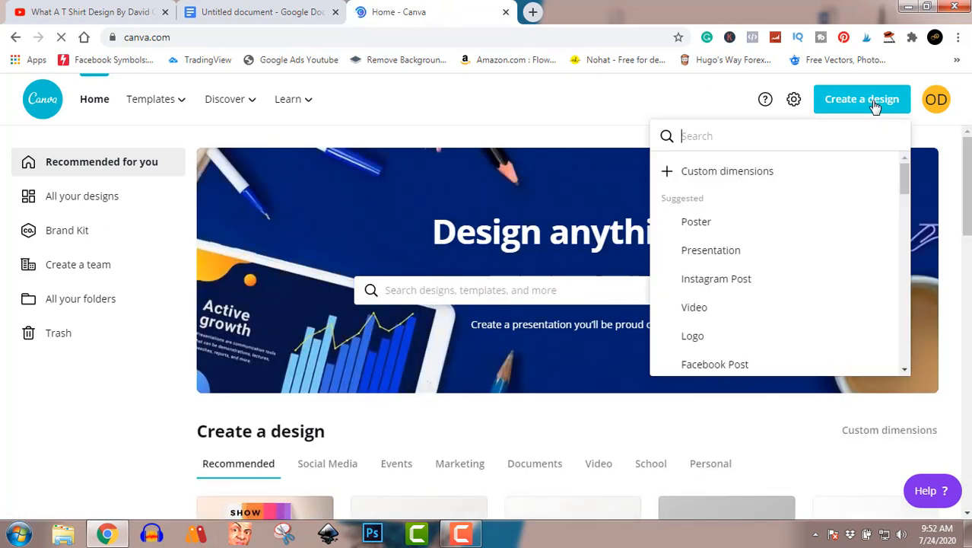
left_click(770, 174)
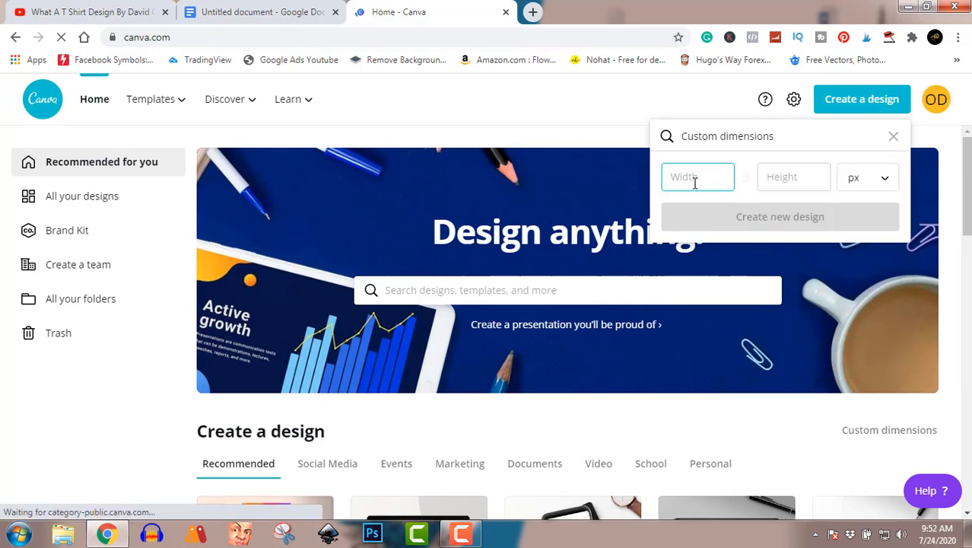
type("4500")
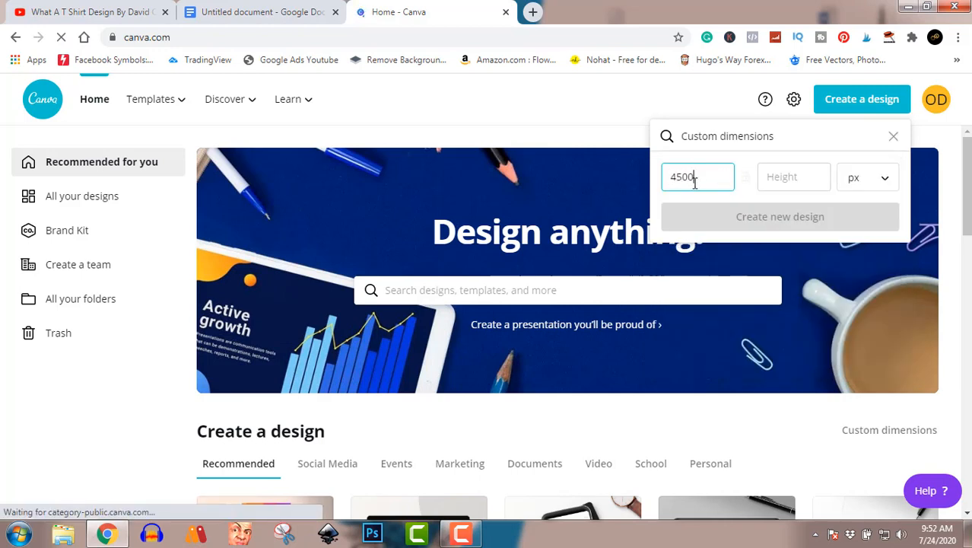
left_click(777, 181)
type("54")
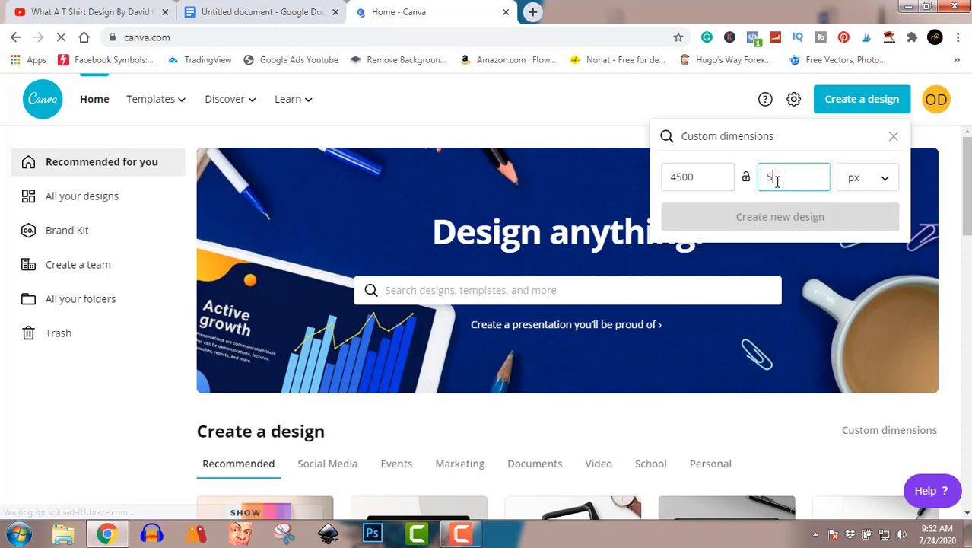
type("00")
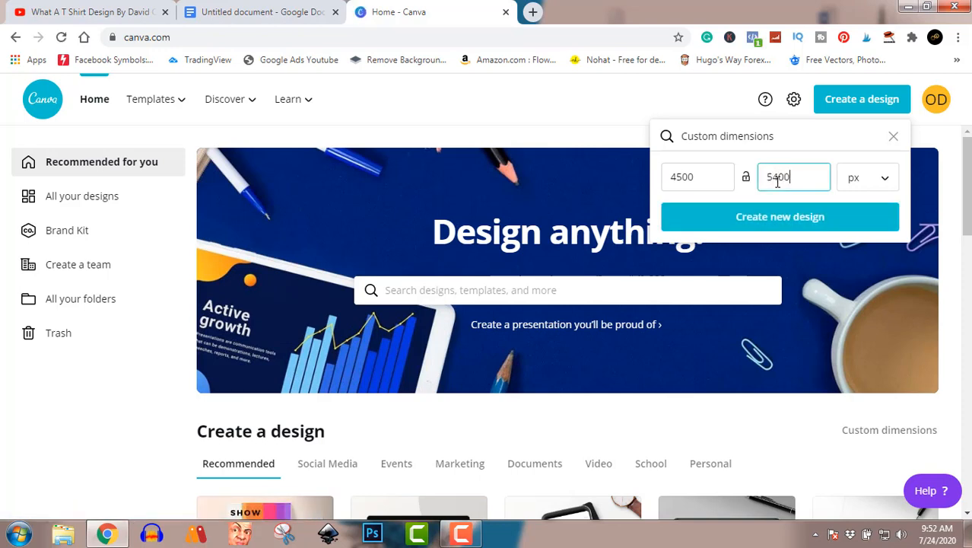
left_click(805, 221)
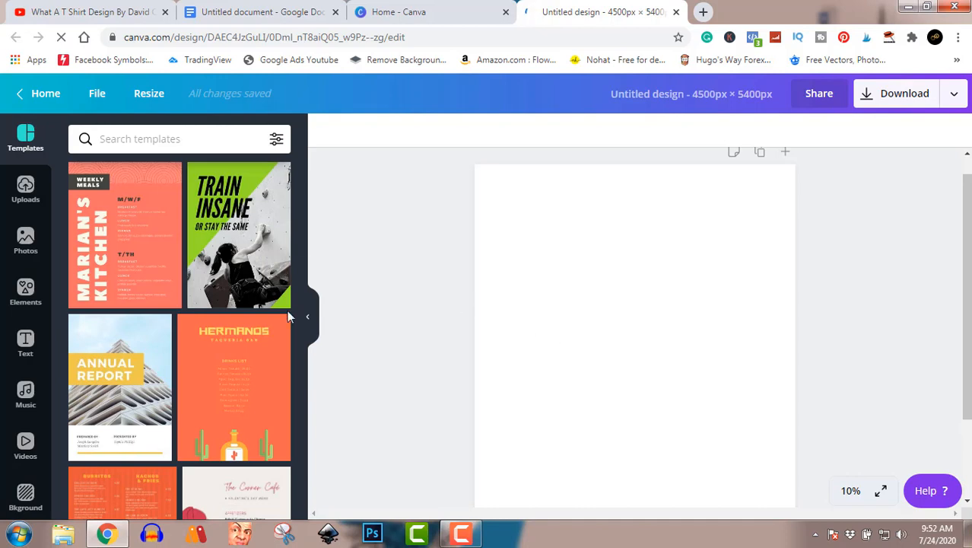
- Search the elements library for "eye"
left_click(21, 308)
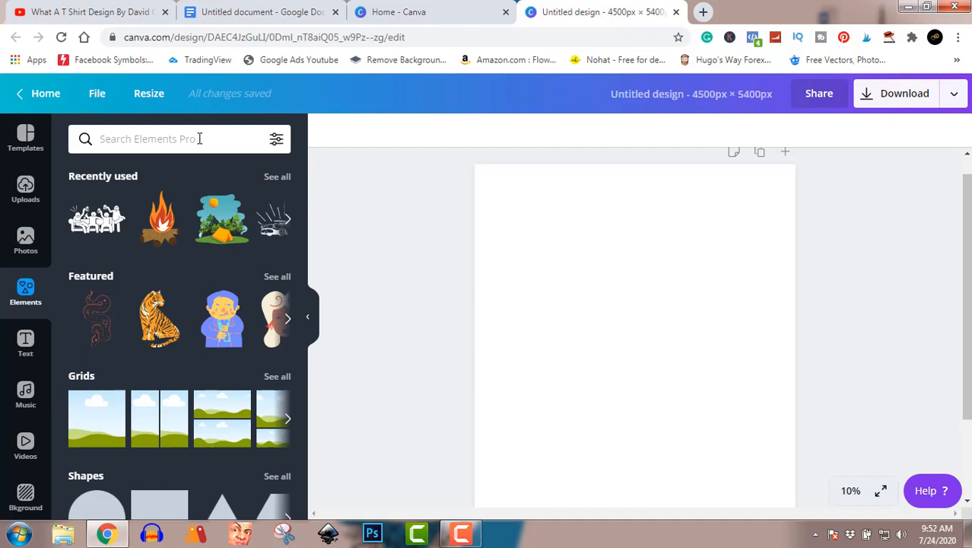
left_click(199, 138)
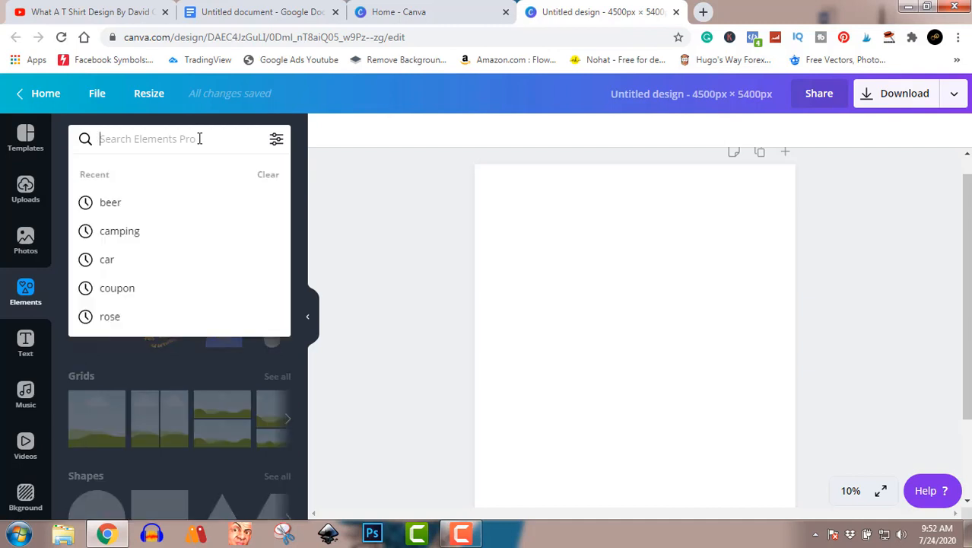
type("eye")
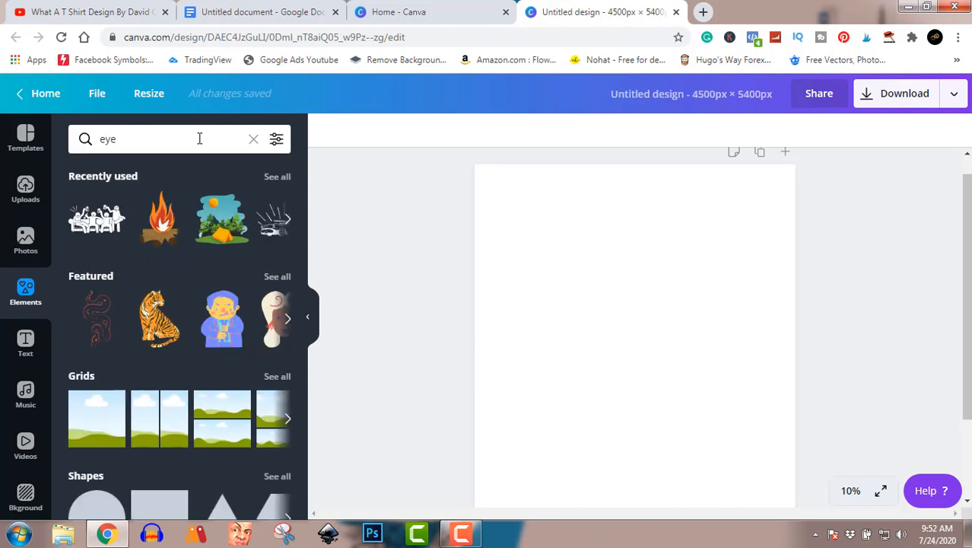
key("Return")
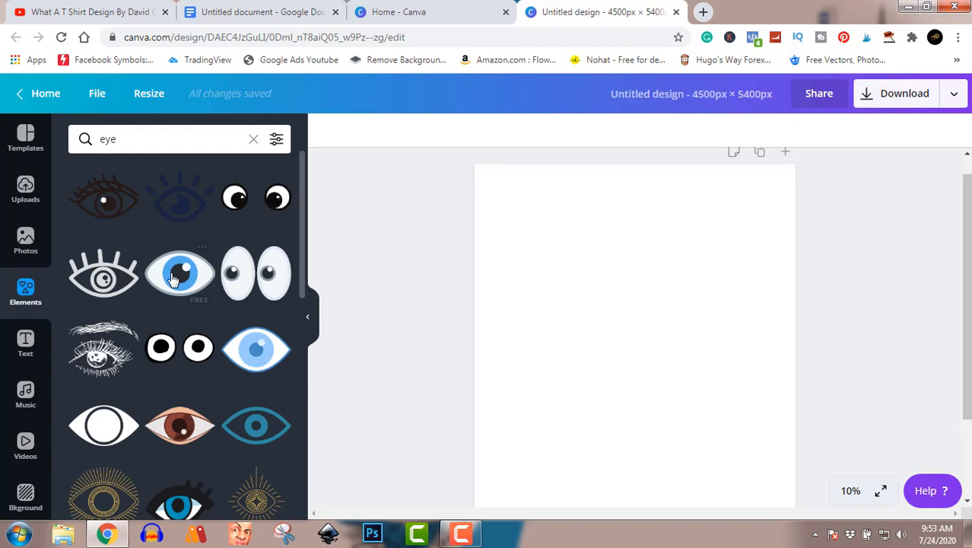
- Find the multicolored line-art girl wearing a beanie and overalls among the eye results and add her to the page
scroll(181, 338, "down", 6)
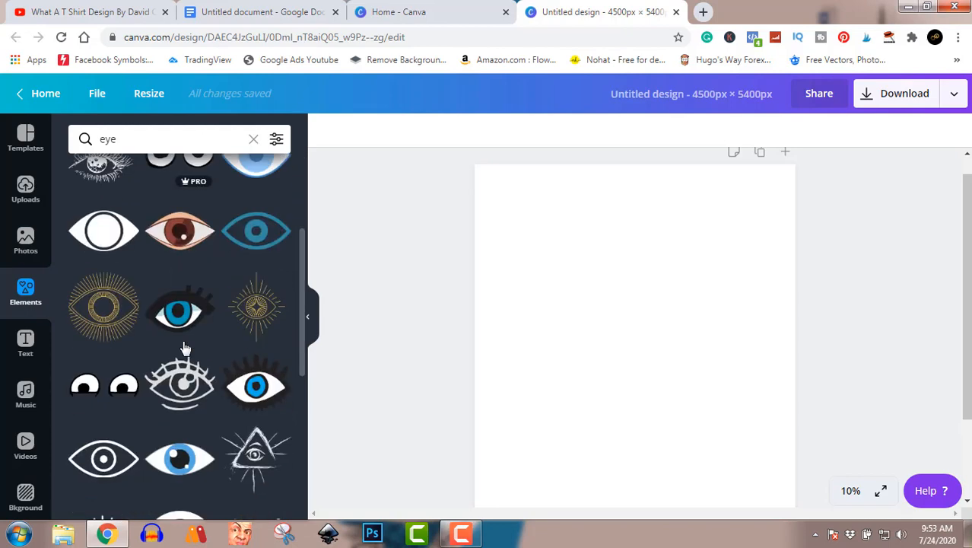
scroll(182, 346, "down", 5)
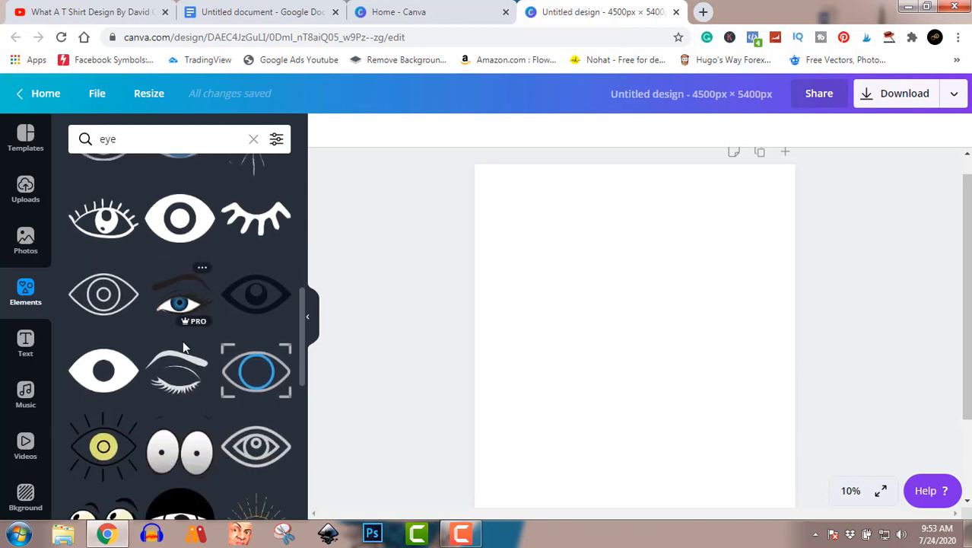
scroll(182, 346, "down", 7)
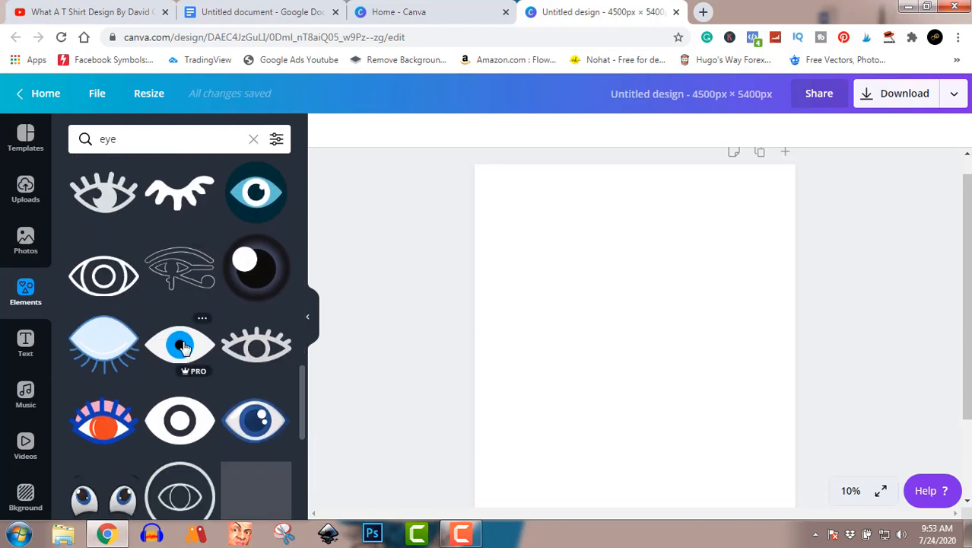
scroll(182, 348, "down", 1)
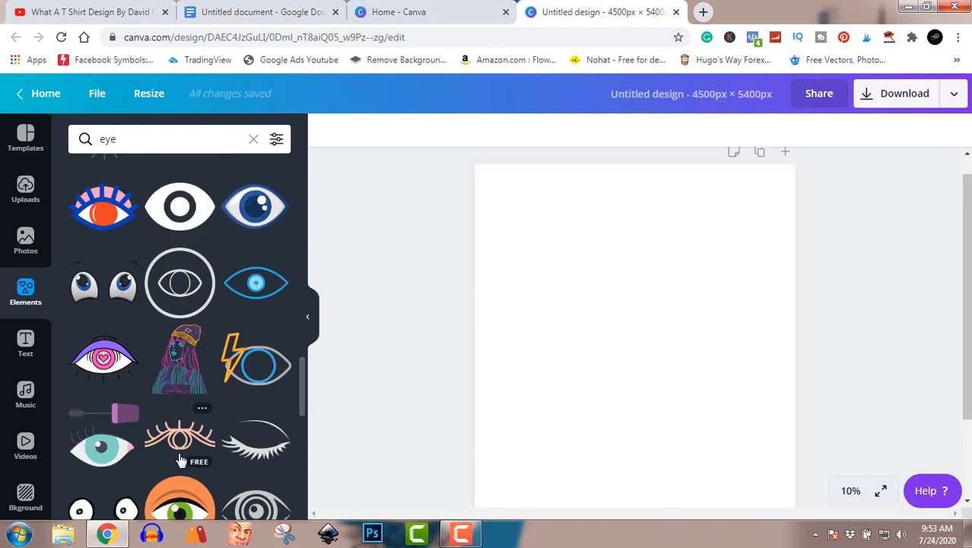
scroll(180, 449, "down", 1)
scroll(181, 460, "down", 2)
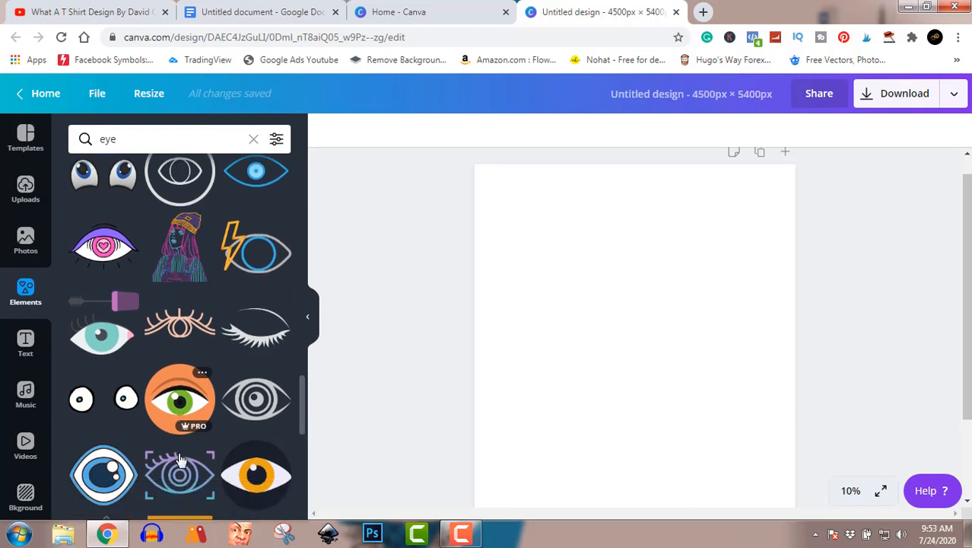
scroll(180, 460, "up", 1)
scroll(180, 459, "up", 1)
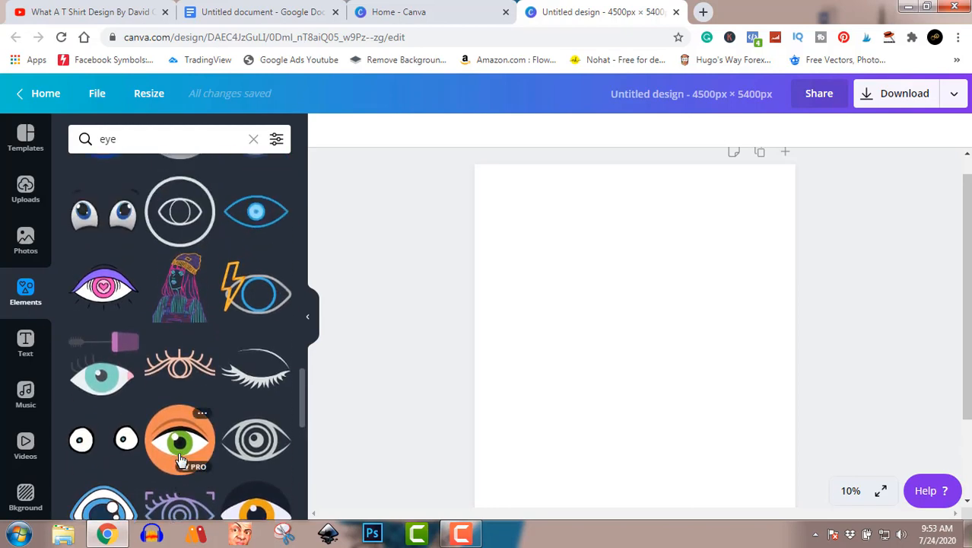
left_click(180, 297)
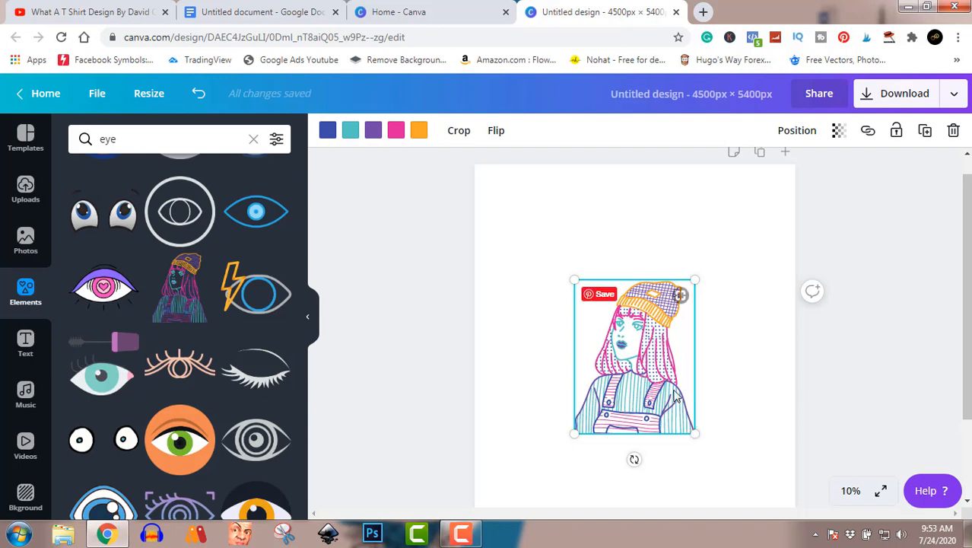
- Enlarge the girl illustration to about half the page width and center it horizontally in the page's upper part
left_click_drag(643, 377, 648, 309)
left_click_drag(701, 364, 744, 406)
left_click_drag(688, 355, 679, 348)
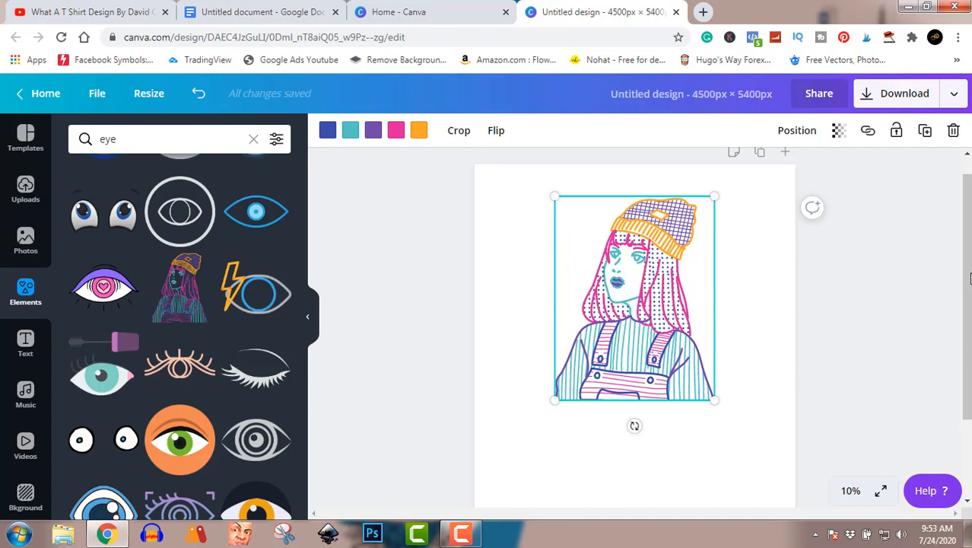
left_click_drag(967, 288, 967, 340)
left_click(716, 419)
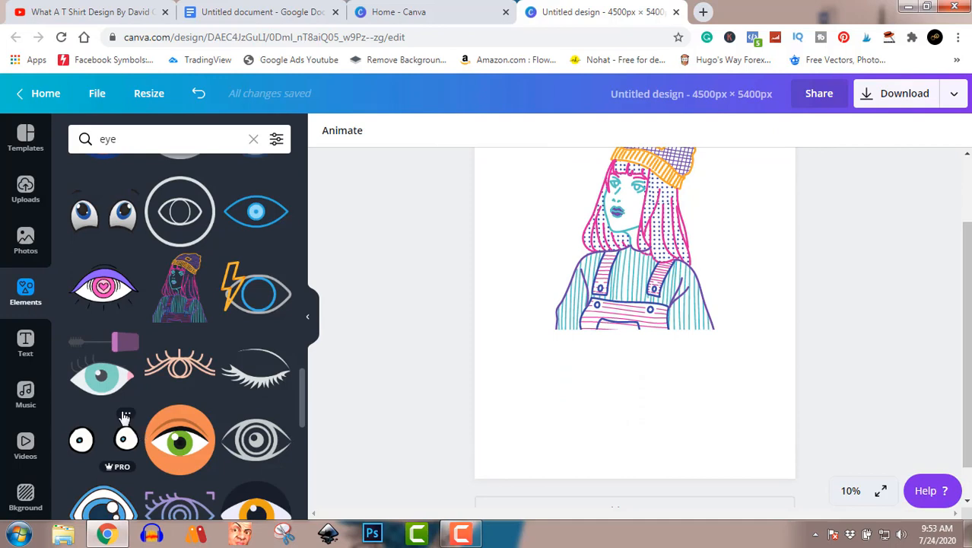
- Browse the font combinations and add the glowing yellow "SHINE SHINE SHINE" text group to the page
left_click(24, 346)
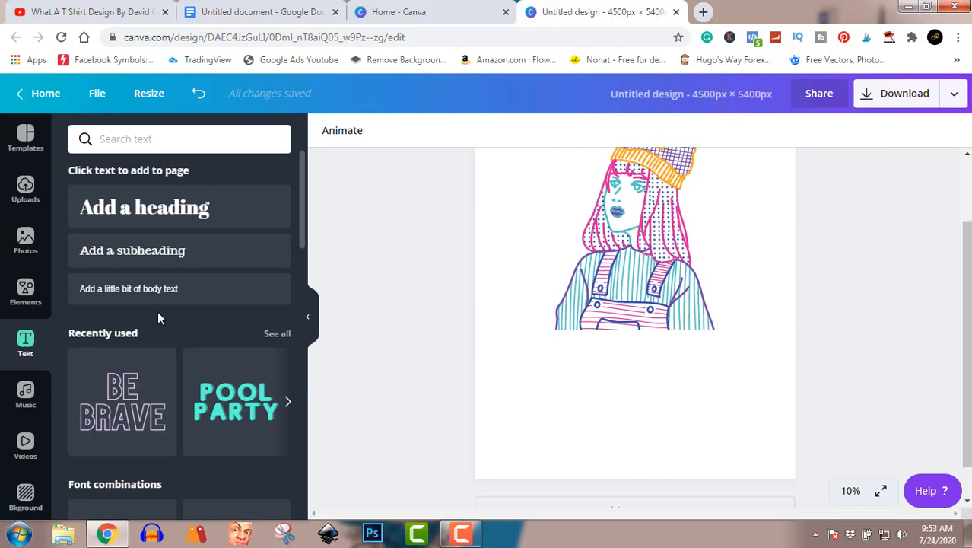
scroll(158, 313, "down", 4)
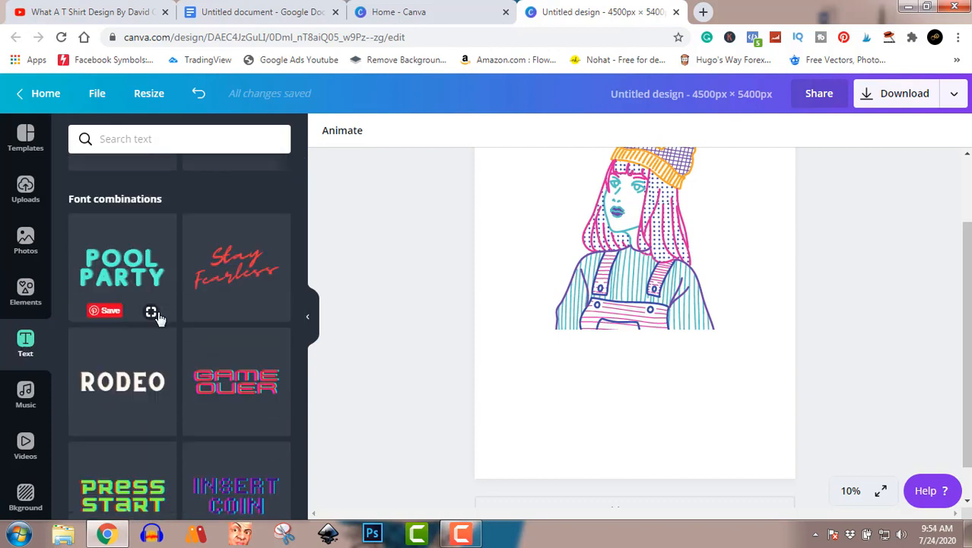
scroll(158, 305, "up", 4)
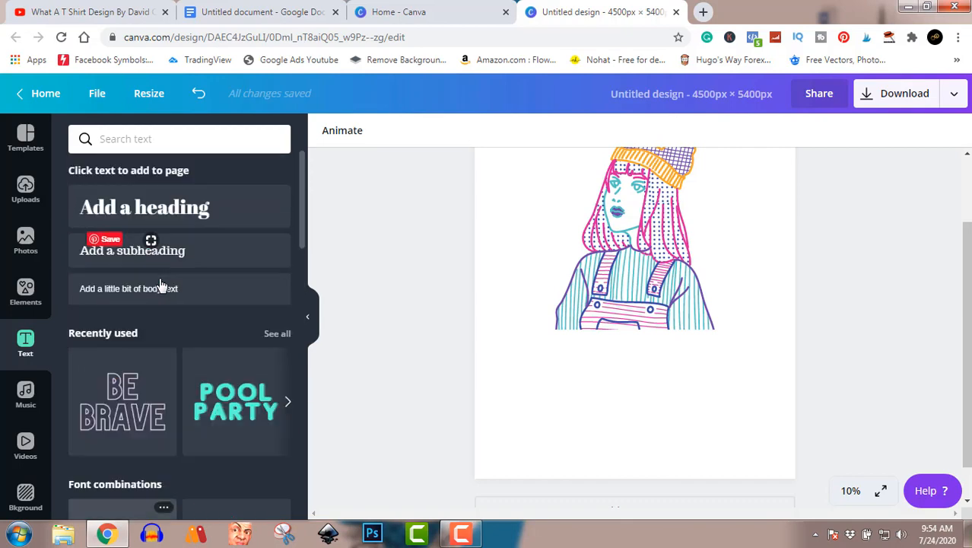
scroll(160, 285, "down", 4)
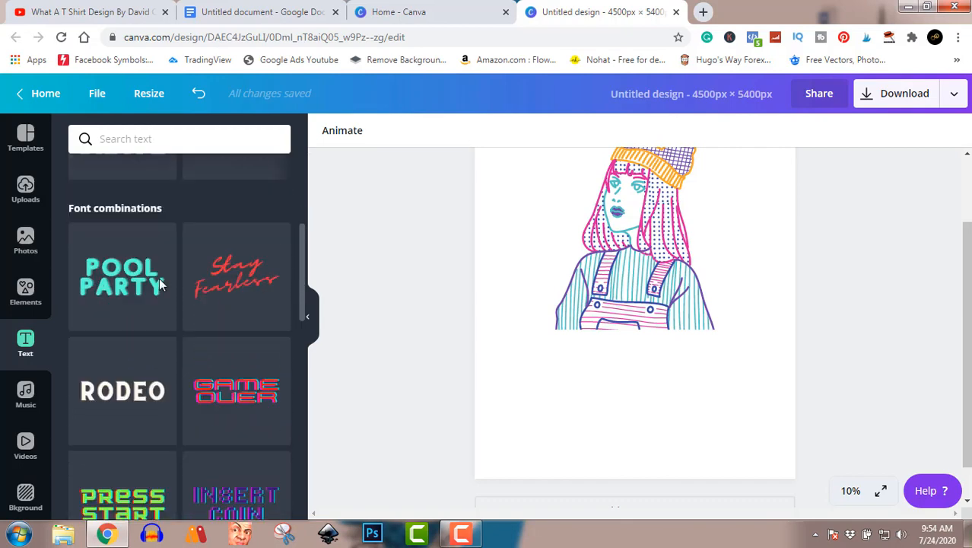
scroll(159, 283, "down", 3)
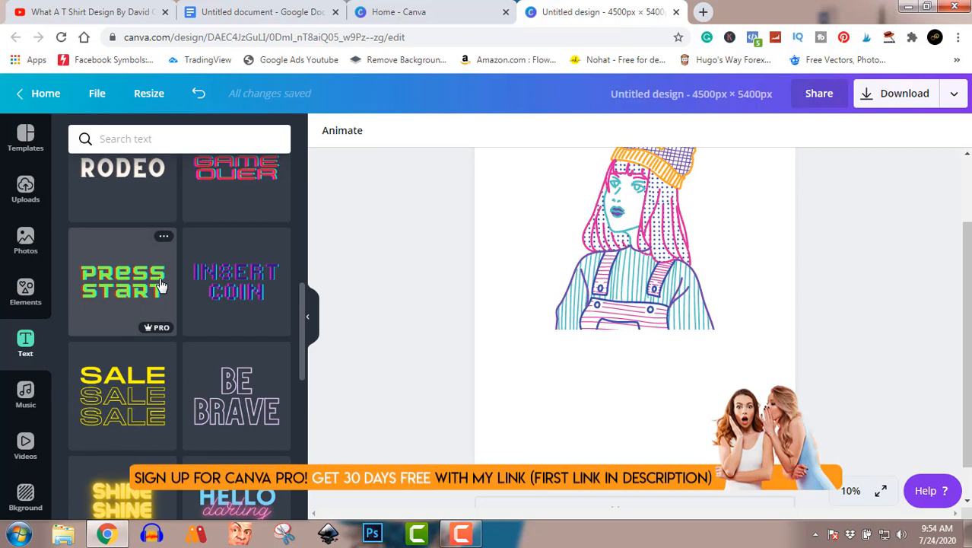
scroll(161, 285, "down", 2)
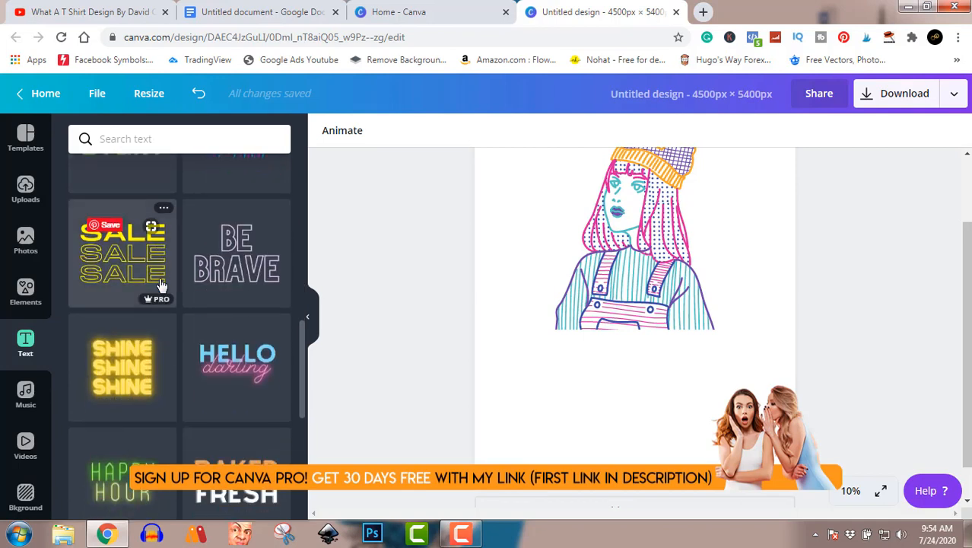
left_click(130, 359)
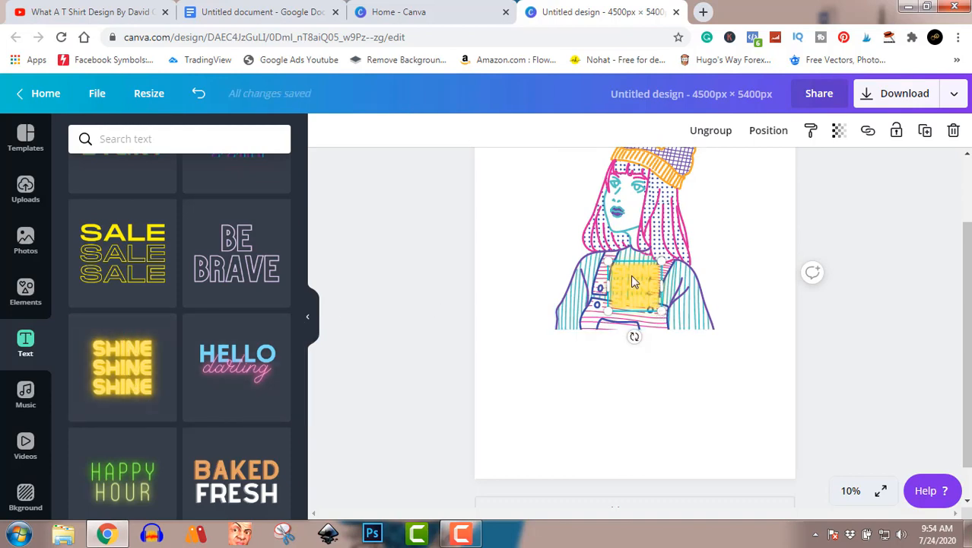
- Place the SHINE text group directly below the girl illustration and enlarge it to a font size of about 519
left_click_drag(630, 280, 632, 347)
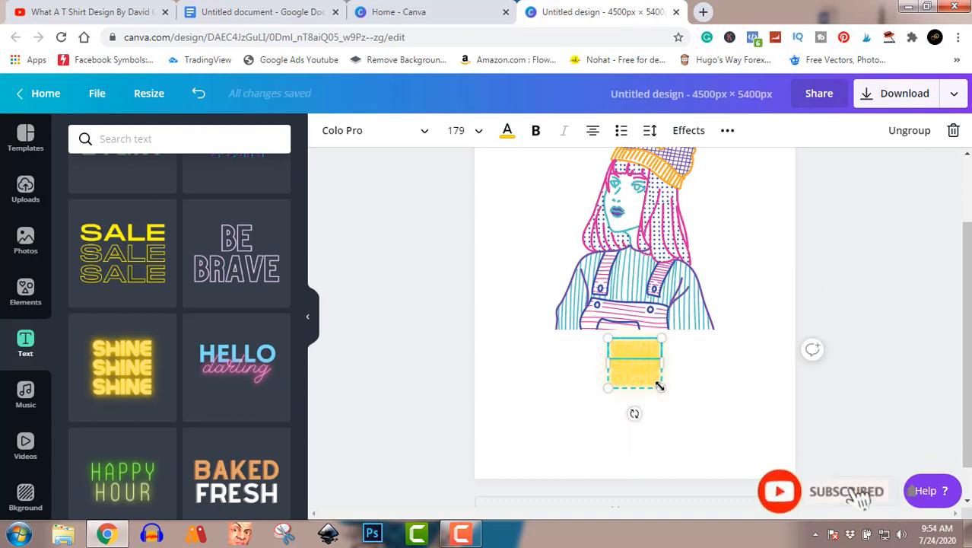
left_click_drag(773, 452, 773, 455)
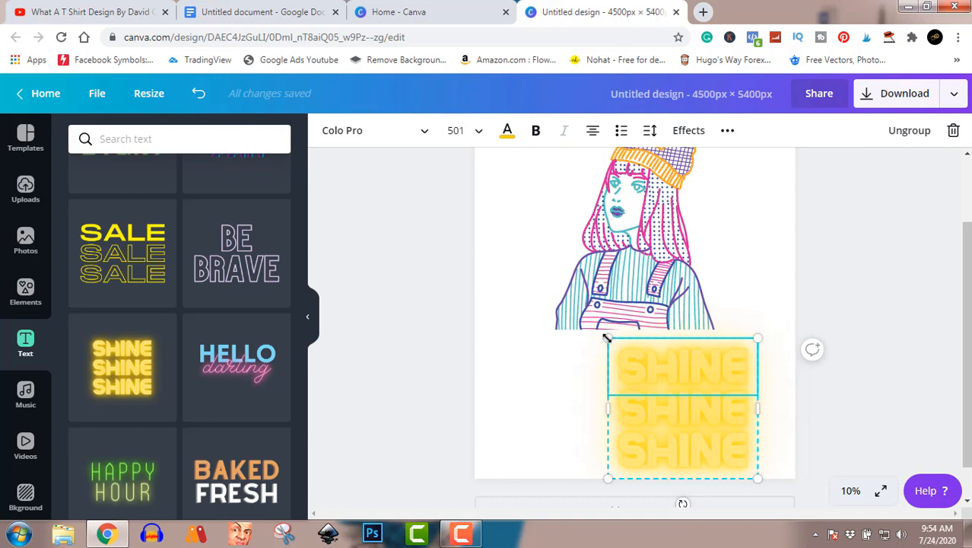
left_click_drag(607, 338, 572, 371)
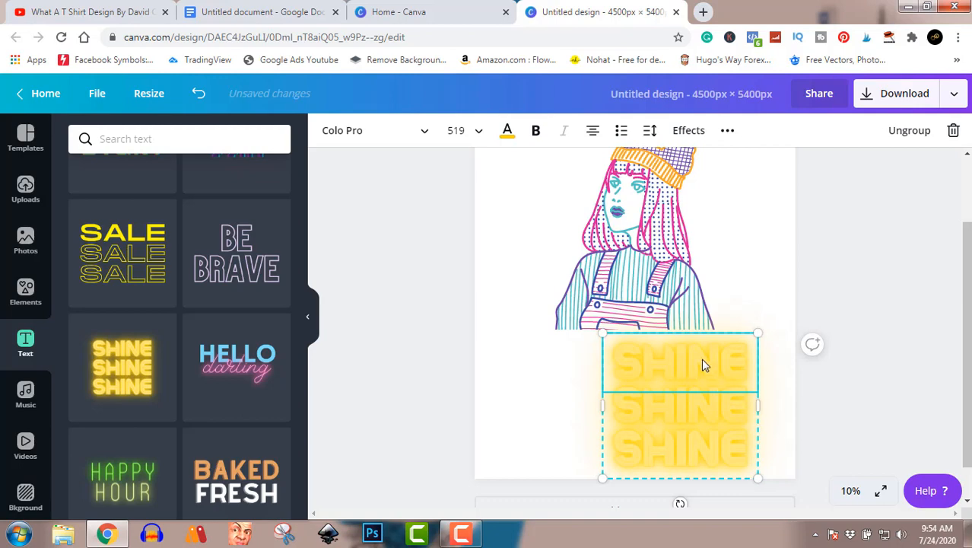
- Replace the first SHINE line with "MOTHER" and widen its text box until the word fits on one line
double_click(701, 363)
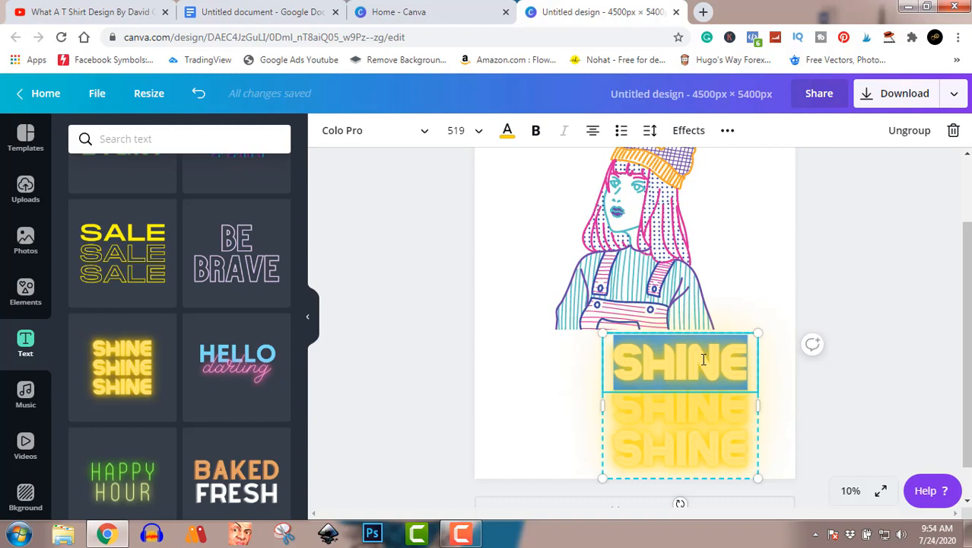
type("MOTHER")
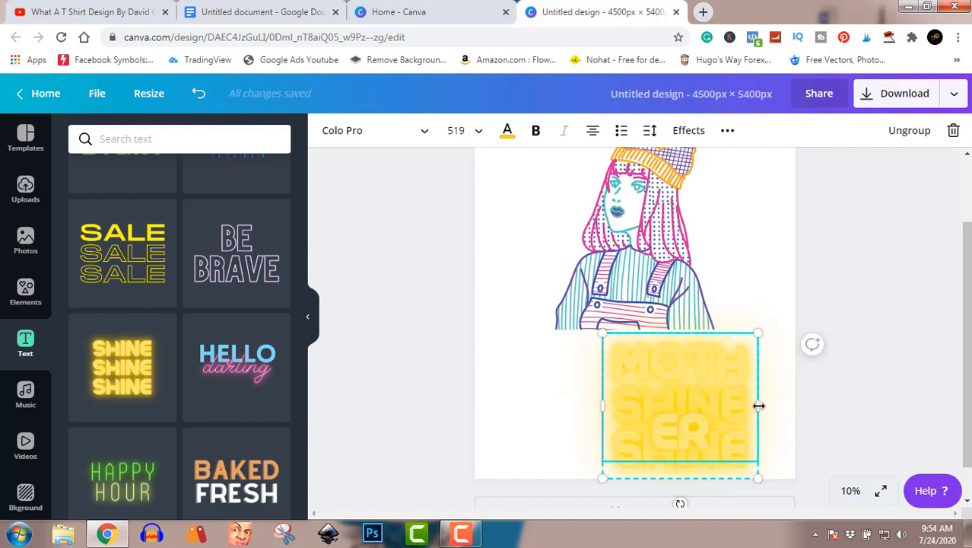
left_click_drag(782, 407, 813, 413)
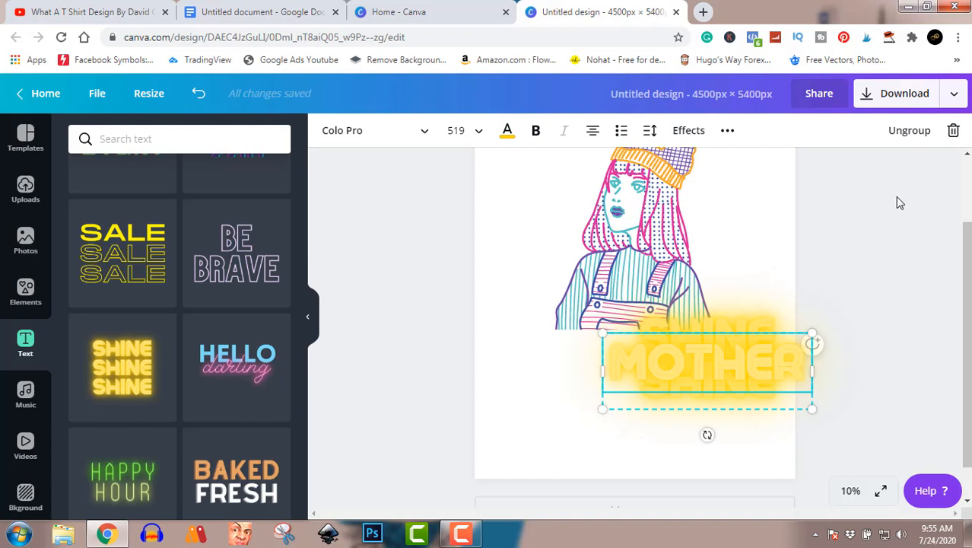
- Ungroup the glowing text, separate its three lines and place MOTHER centered directly below the girl illustration
left_click(909, 130)
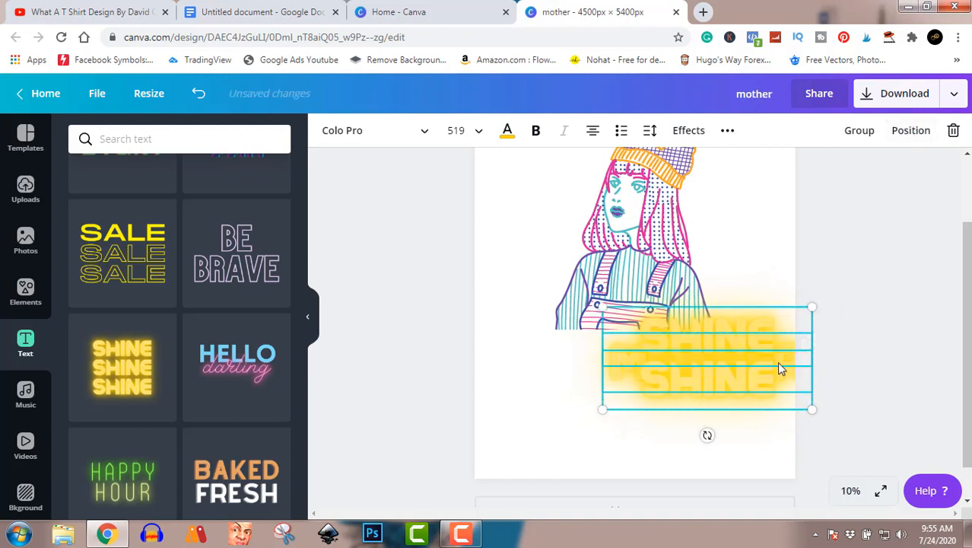
left_click(868, 288)
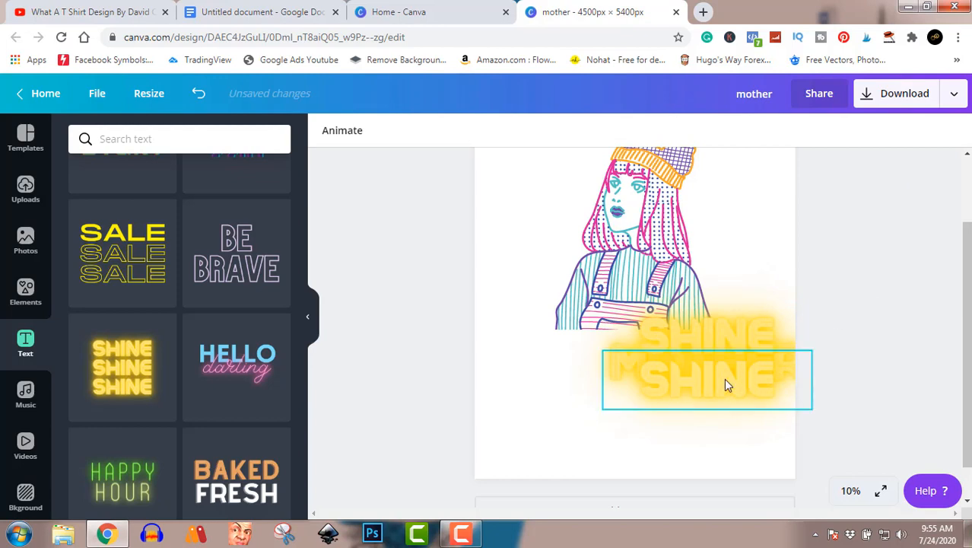
left_click_drag(730, 364, 723, 423)
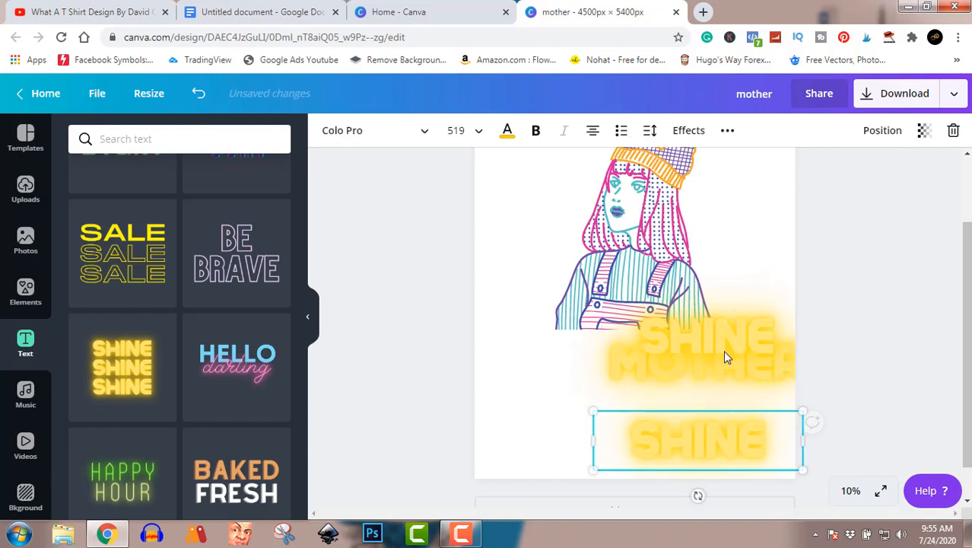
left_click_drag(727, 332, 801, 245)
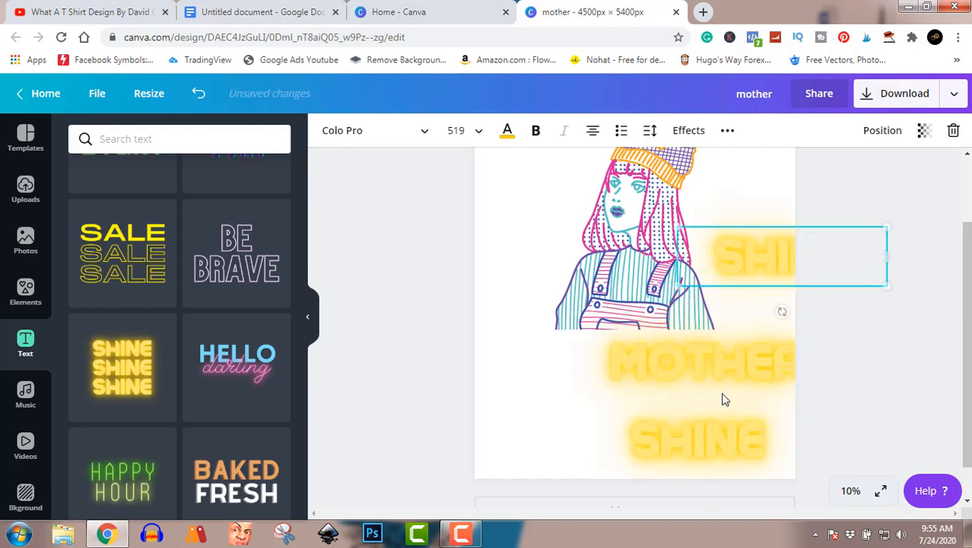
left_click_drag(733, 367, 664, 360)
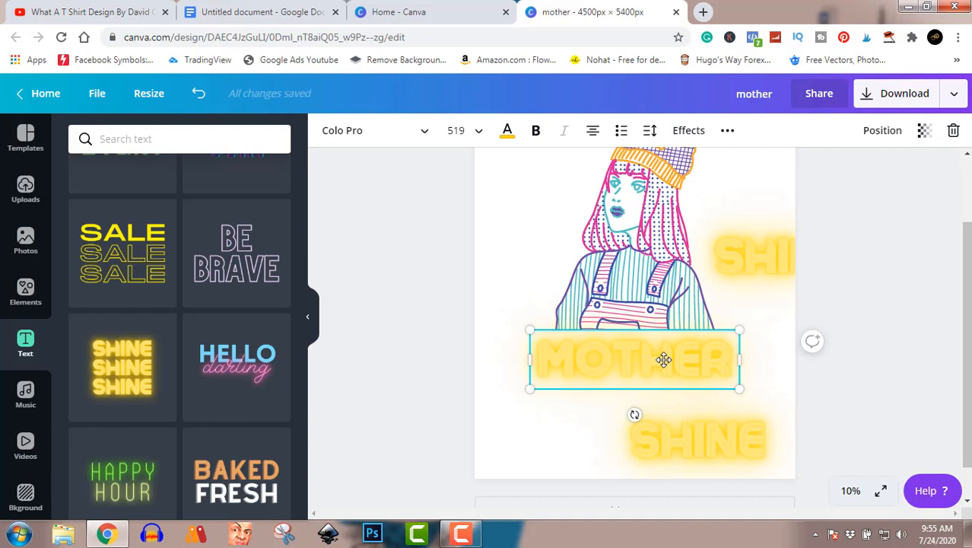
- Delete the spare SHINE line beside the girl and place the remaining one just below MOTHER, offset to the right
left_click(748, 246)
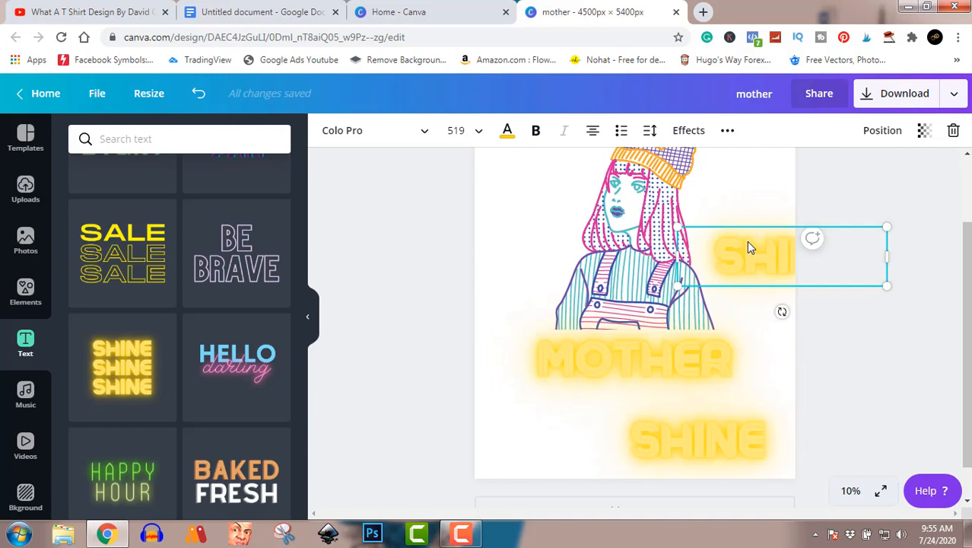
key("Delete")
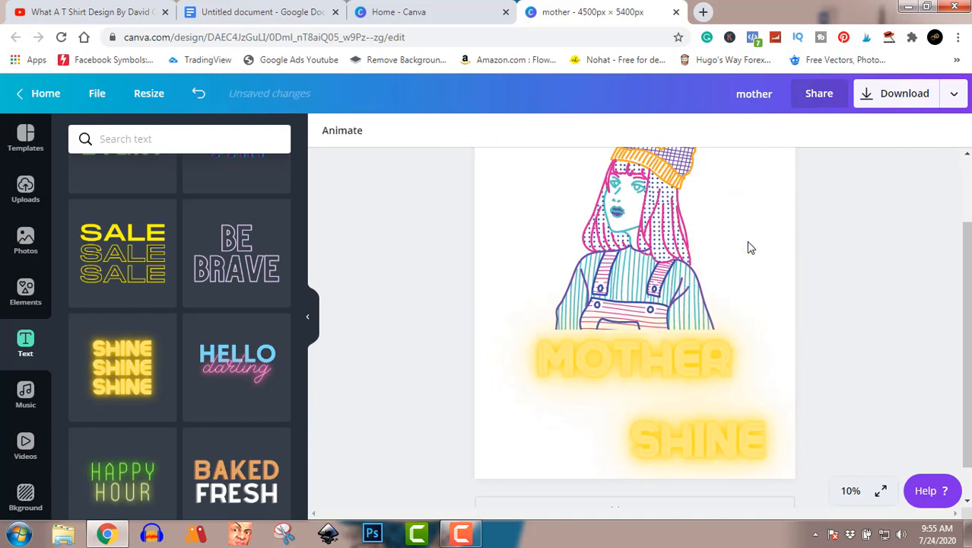
left_click(729, 439)
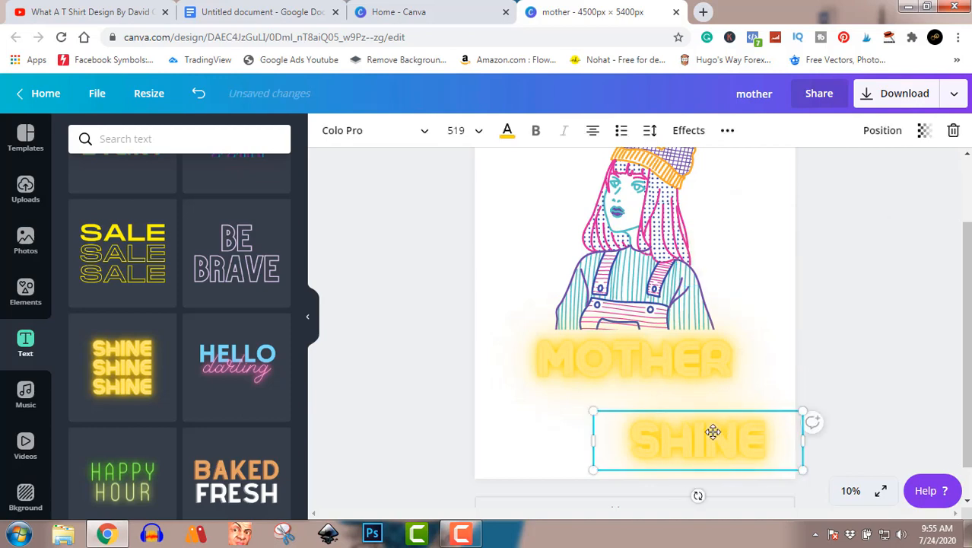
left_click_drag(729, 438, 703, 390)
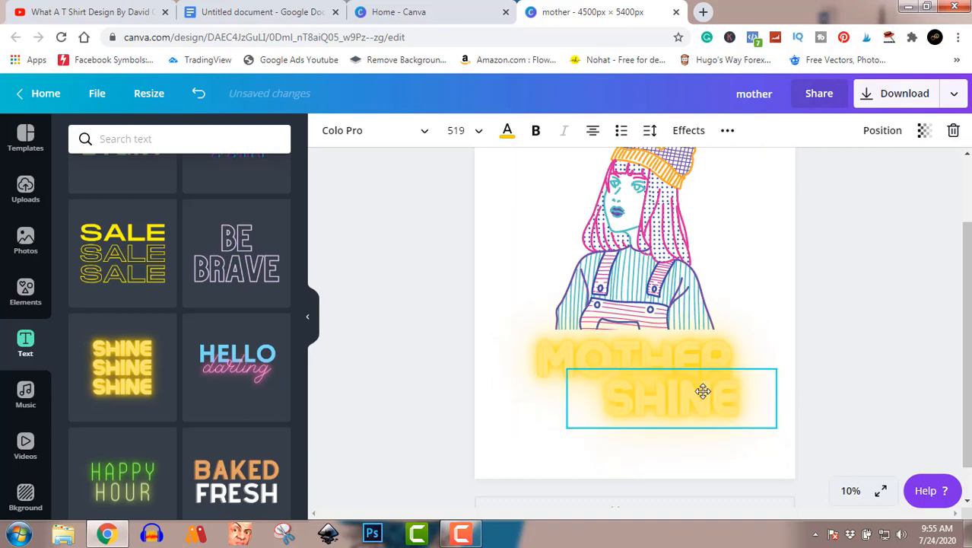
left_click_drag(702, 391, 706, 390)
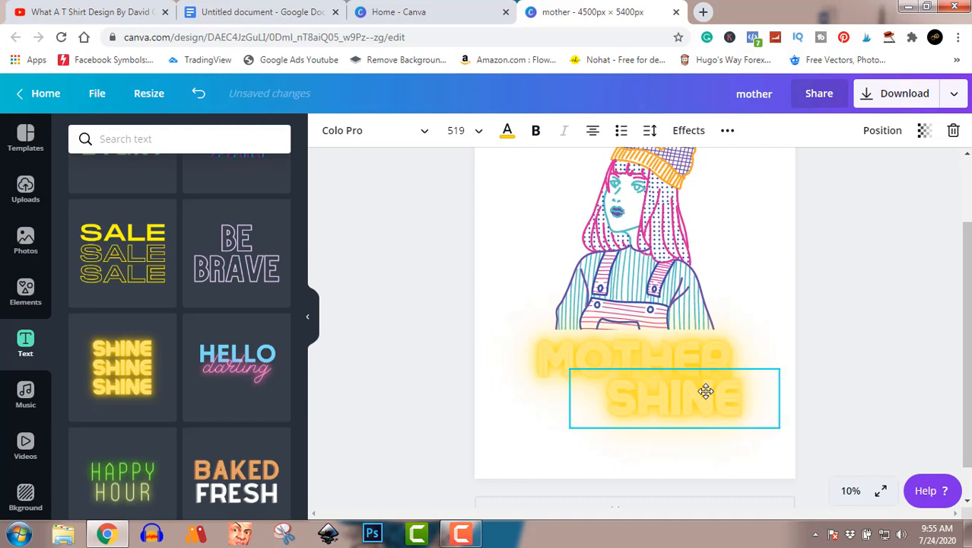
left_click(879, 330)
- Recolor the MOTHER text with the pink from the document colors
left_click(724, 348)
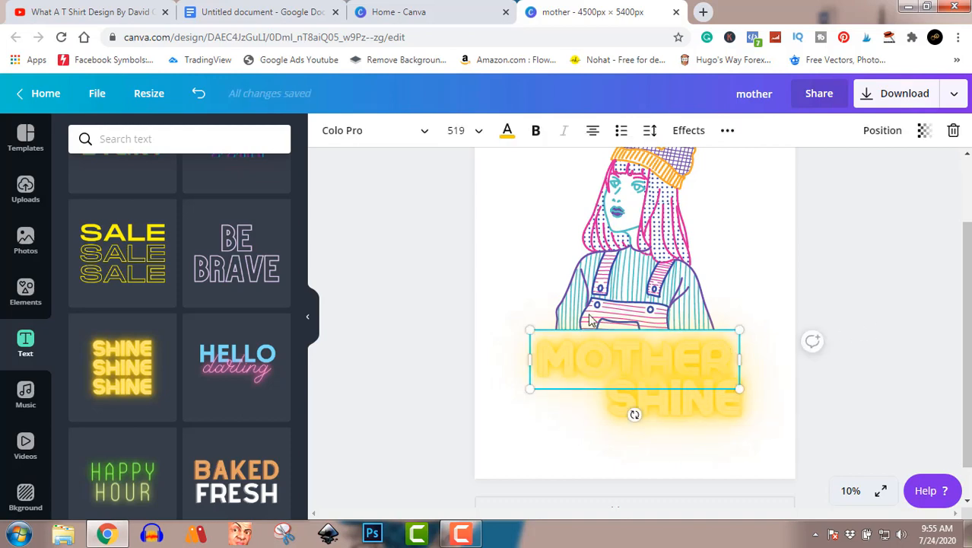
left_click(508, 132)
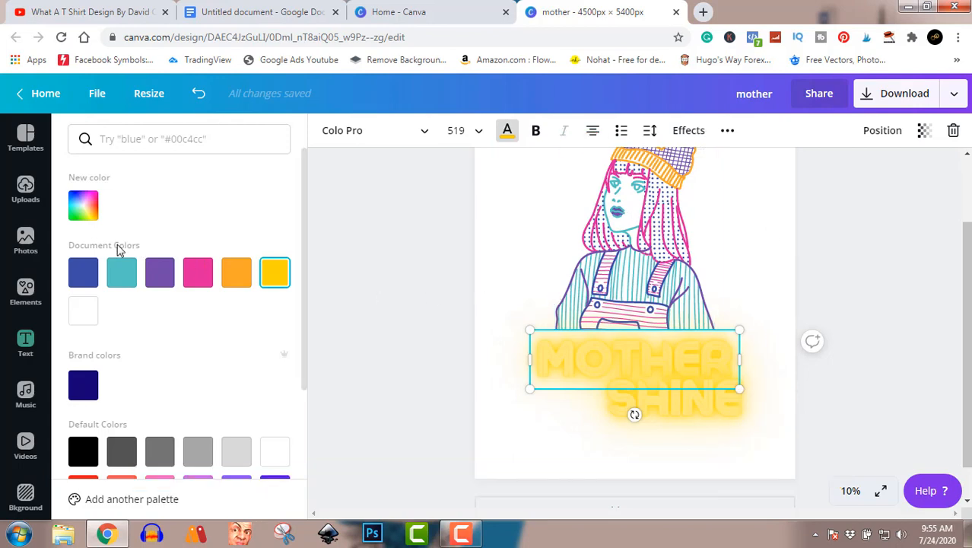
left_click(128, 274)
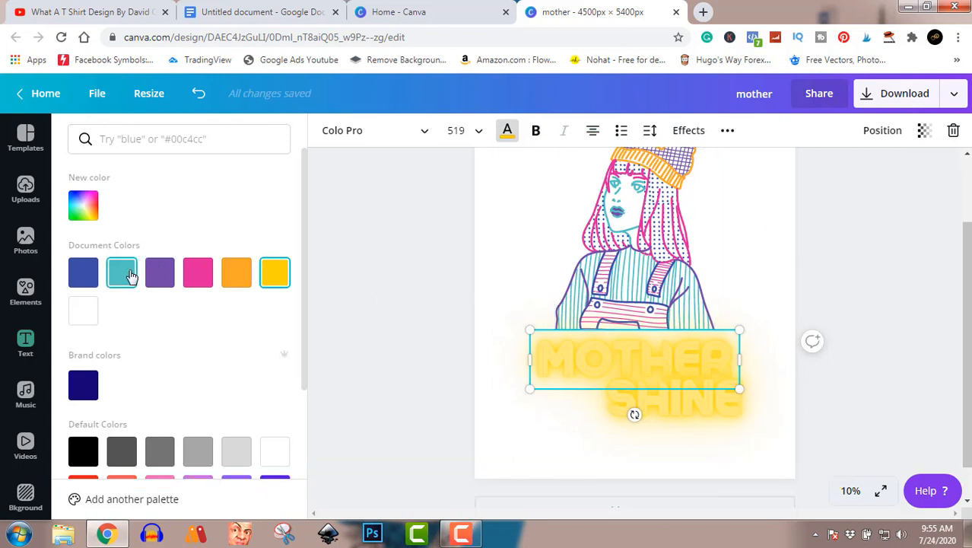
left_click(211, 275)
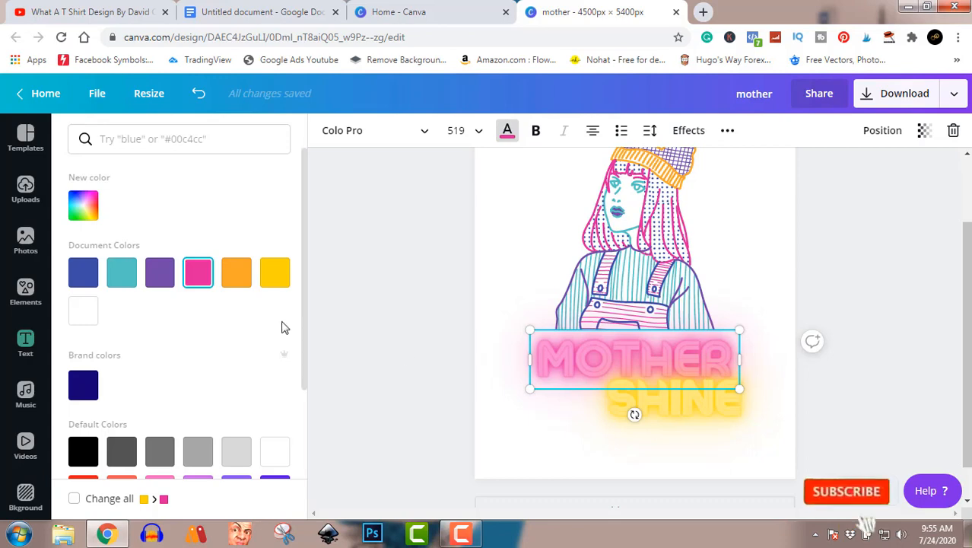
- Recolor the SHINE text with the purple from the document colors, trying orange first
left_click(631, 391)
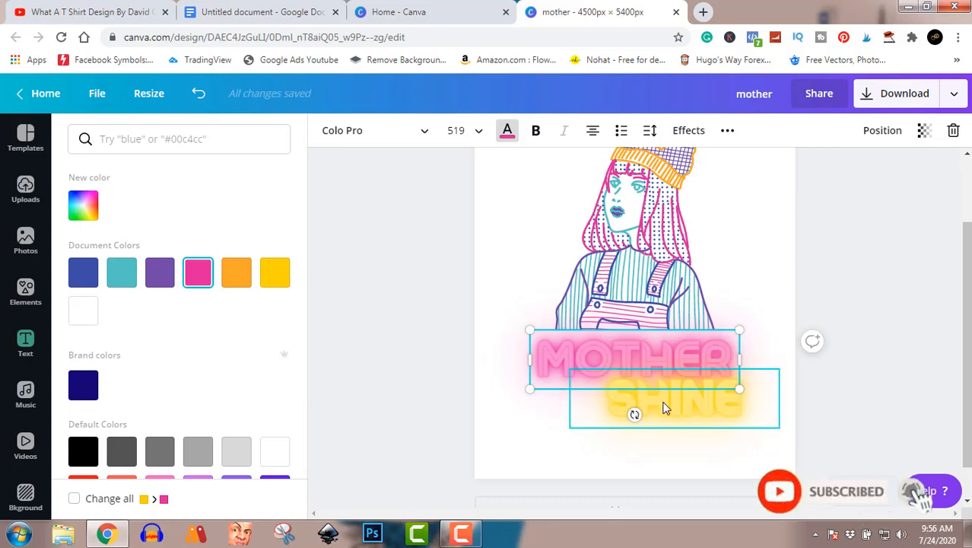
left_click(238, 278)
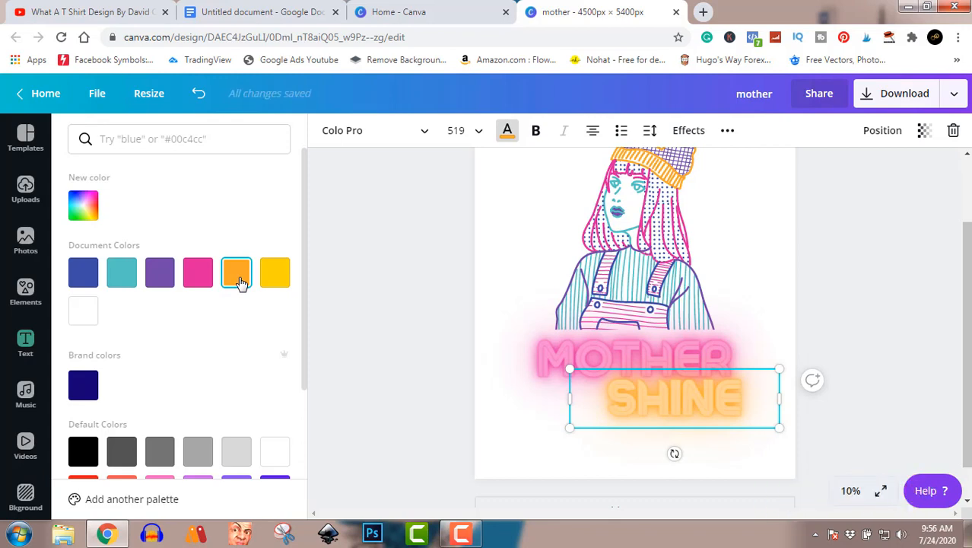
left_click(161, 280)
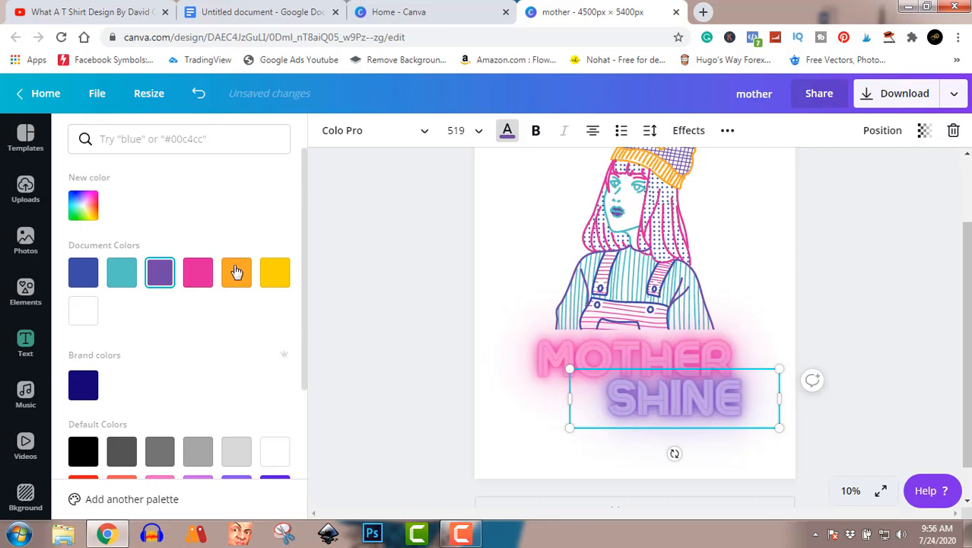
left_click(430, 402)
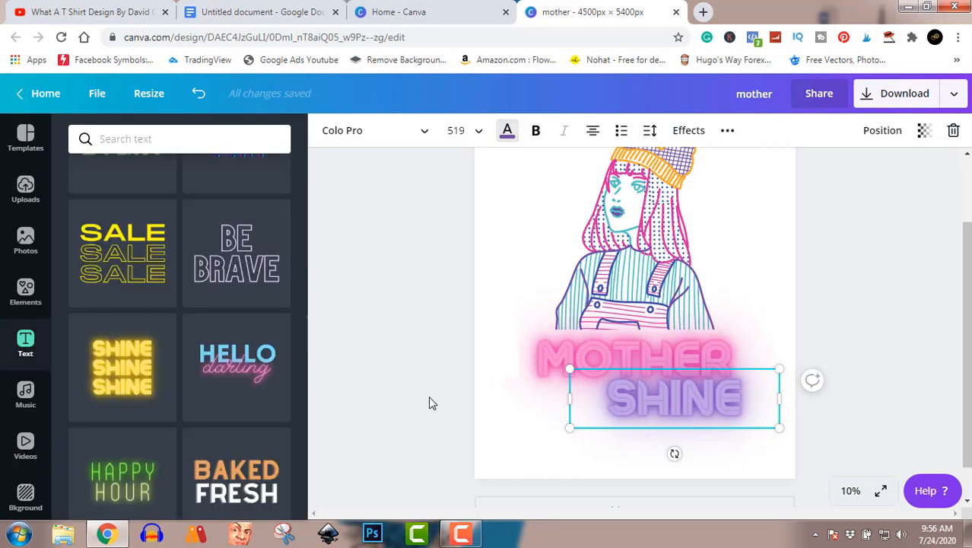
left_click(463, 534)
left_click(463, 534)
- Search the elements for "butterfly" and browse the butterfly graphics
left_click(25, 292)
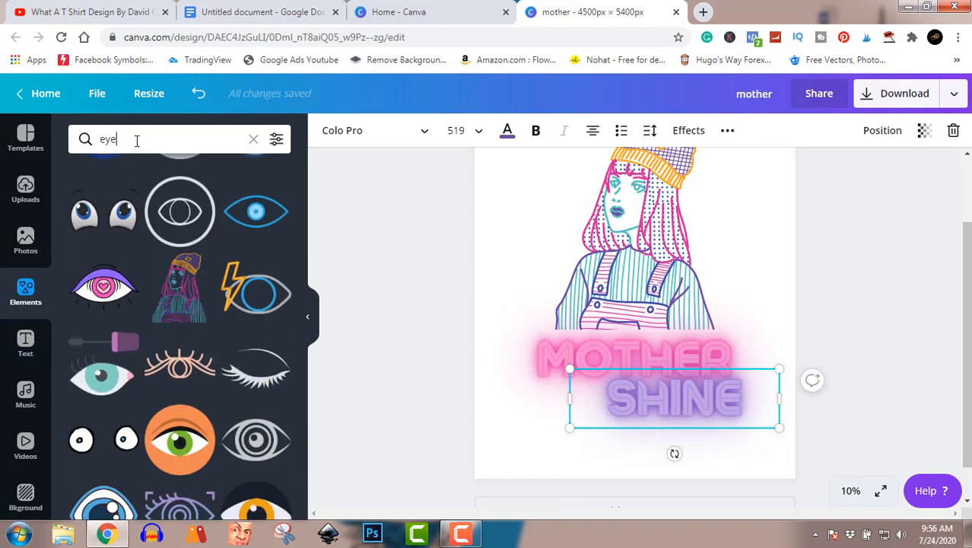
left_click(136, 140)
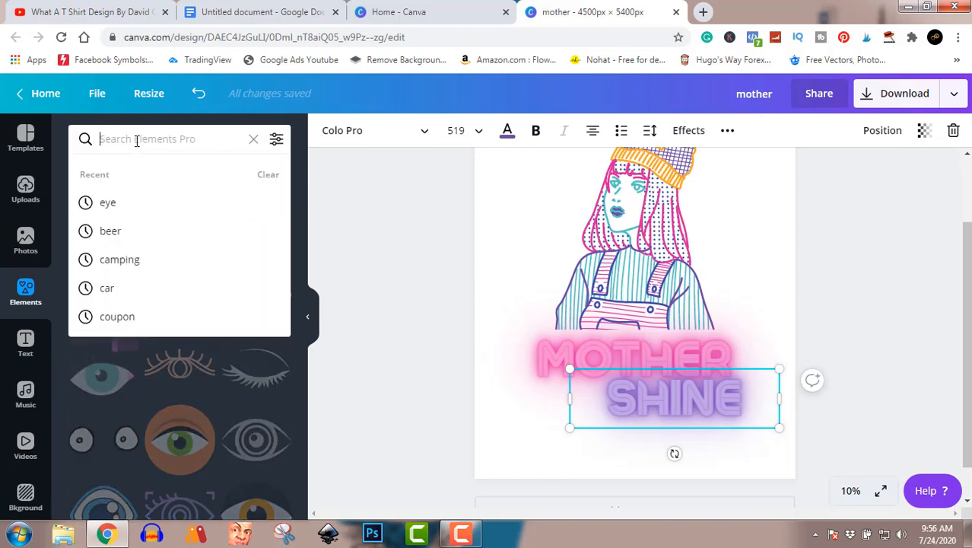
type("b")
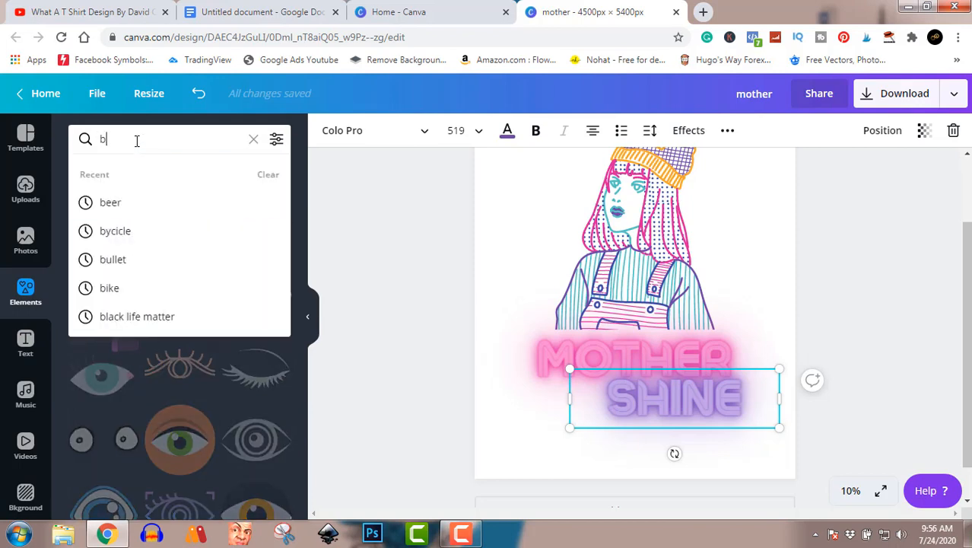
type("ute")
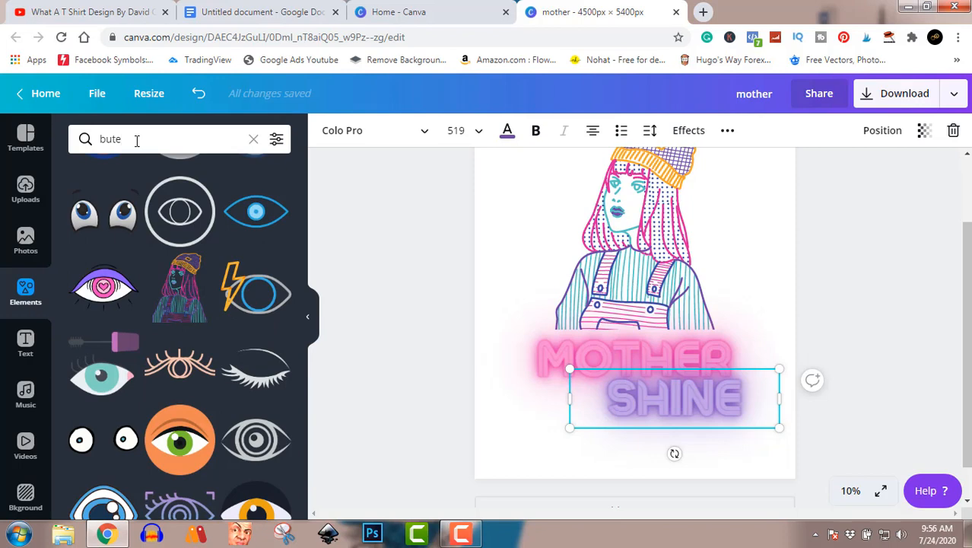
type("rfly")
left_click(118, 141)
type("t")
right_click(118, 141)
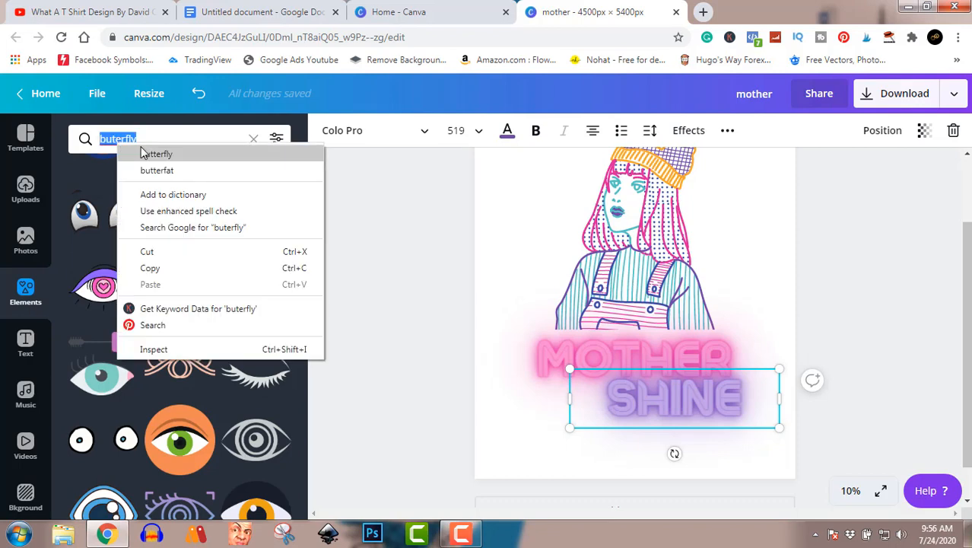
left_click(141, 152)
key("Return")
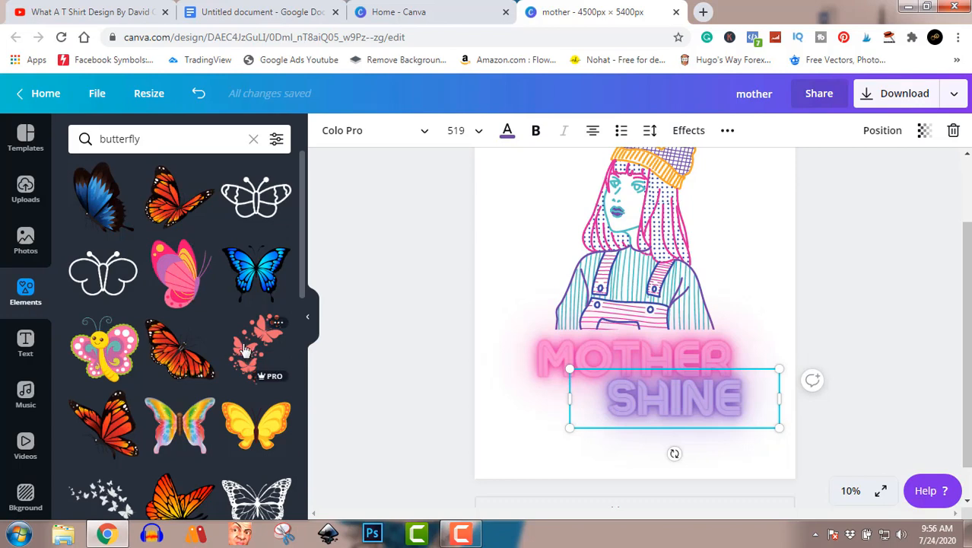
scroll(243, 350, "down", 3)
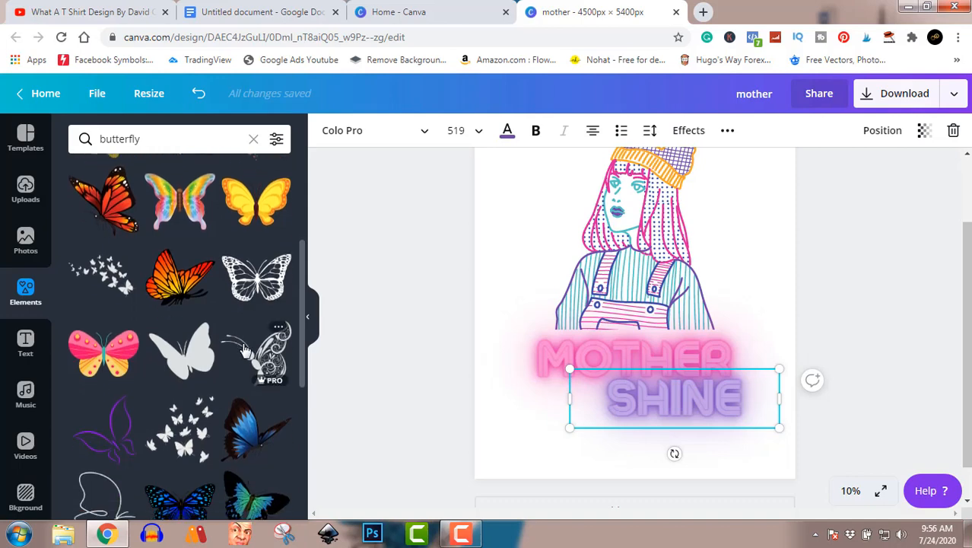
scroll(244, 350, "down", 3)
scroll(243, 350, "up", 2)
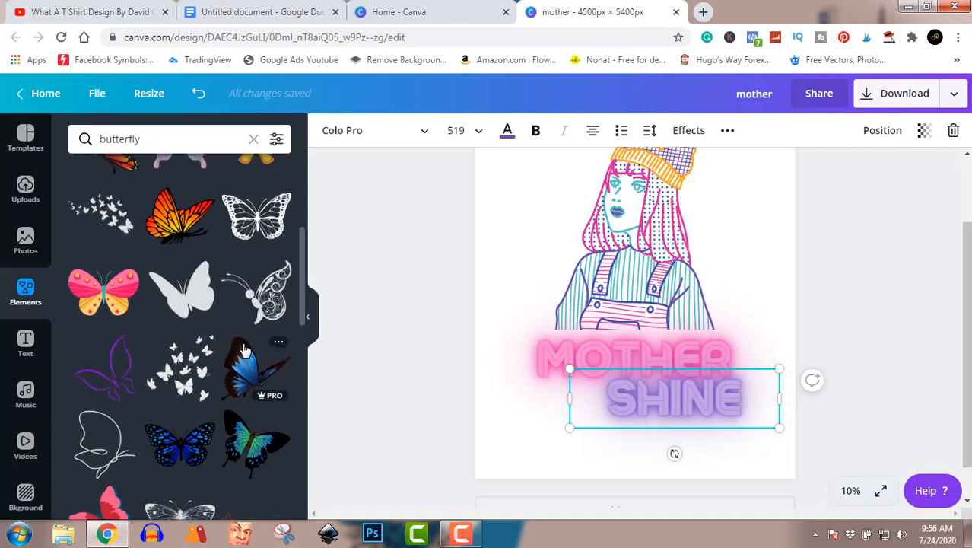
scroll(243, 350, "up", 1)
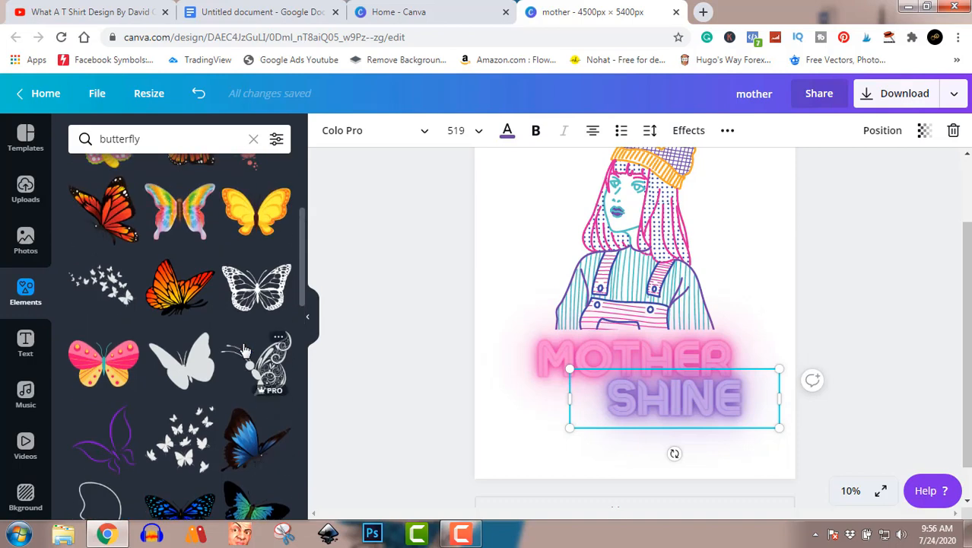
scroll(243, 349, "down", 3)
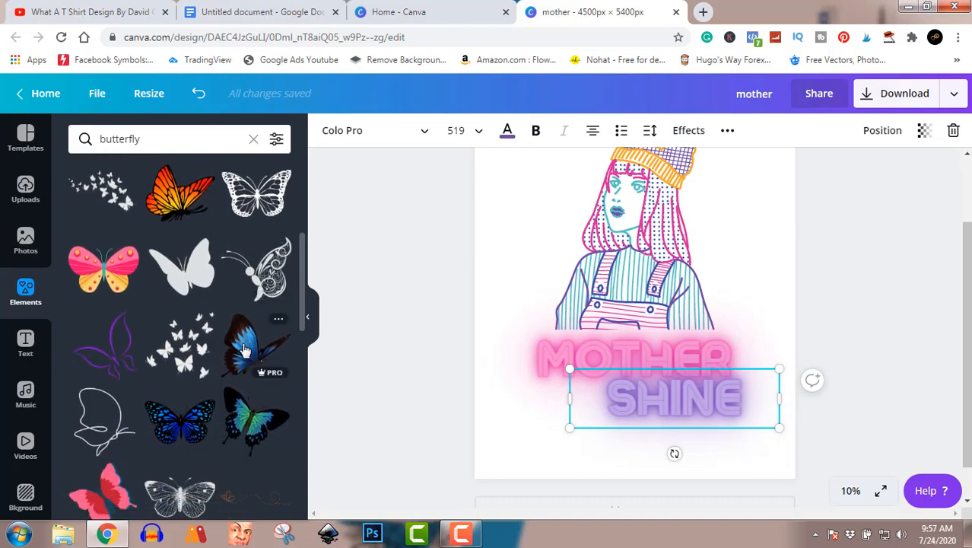
scroll(245, 351, "down", 2)
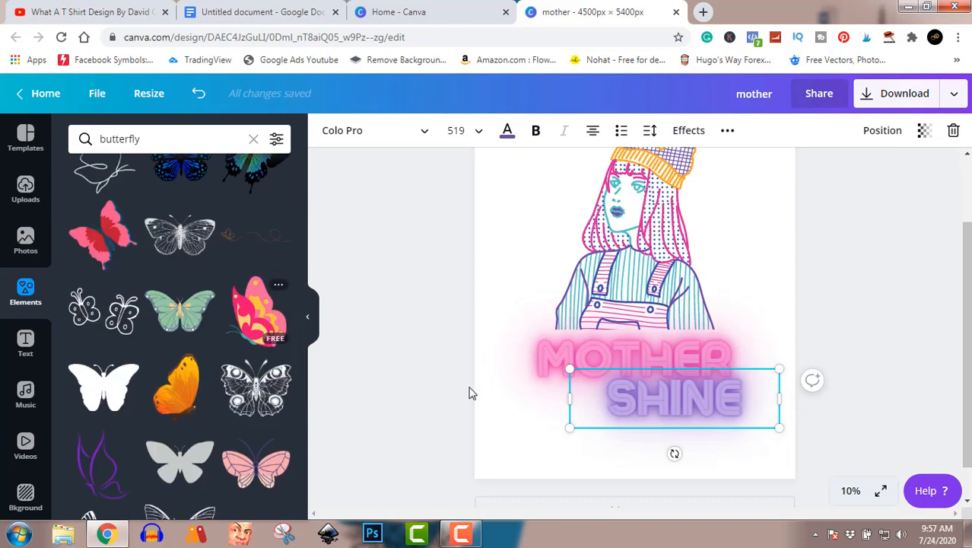
- Replace the purple SHINE text below MOTHER with "HOOD"
double_click(700, 398)
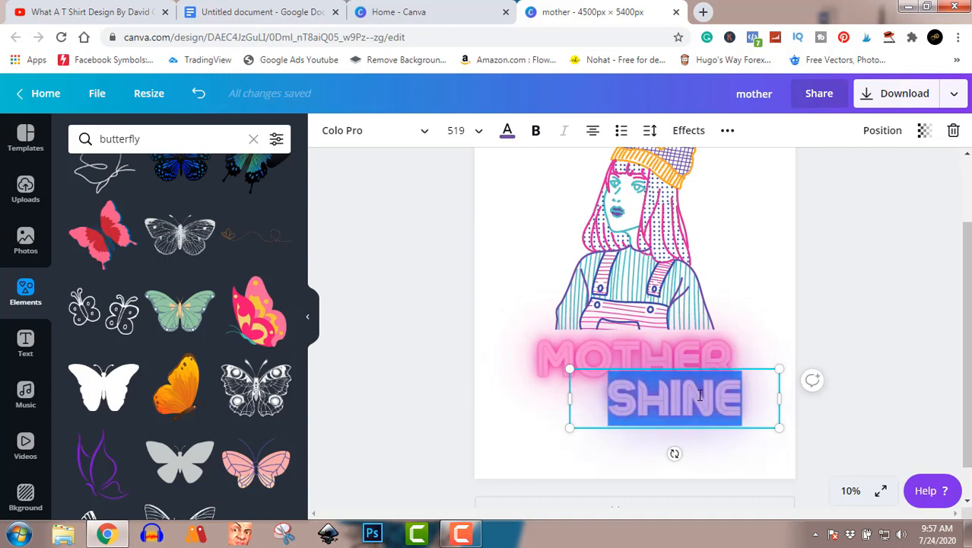
type("H")
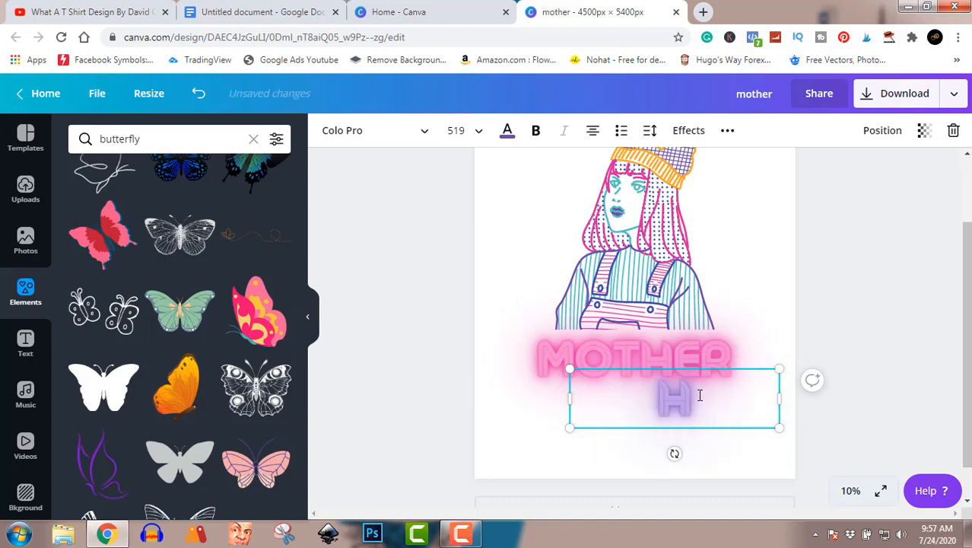
type("OOD")
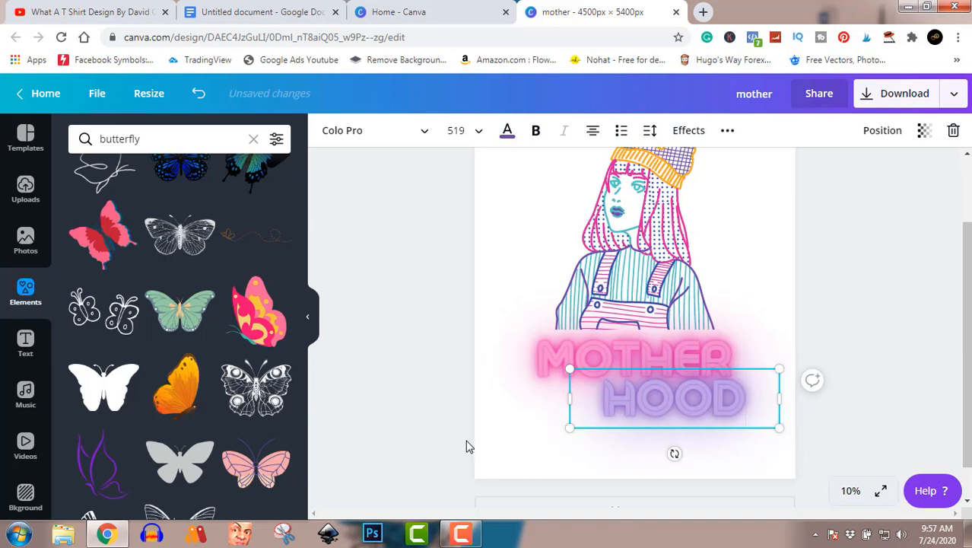
- Add the graphic of scattered pink and purple butterflies and place it at the left end of the MOTHER HOOD text
scroll(162, 341, "down", 4)
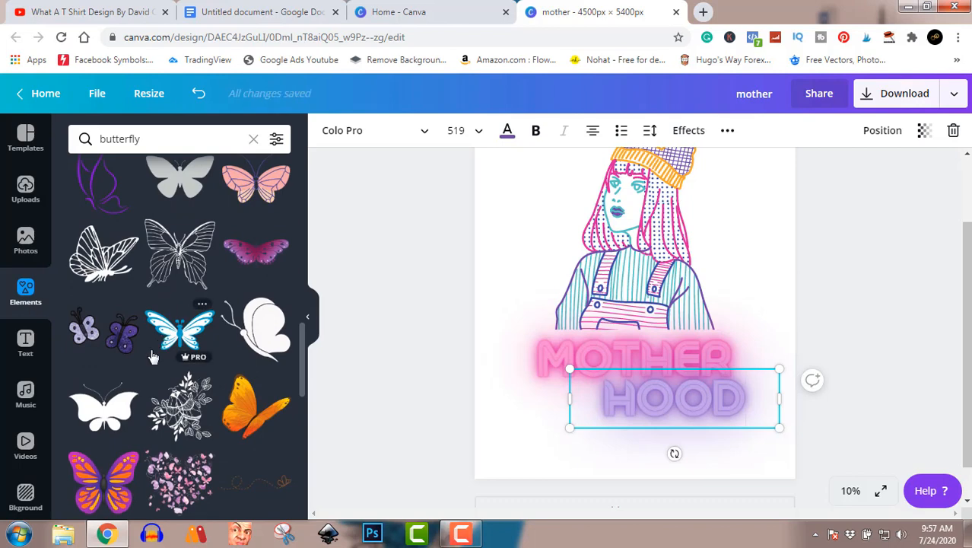
left_click(181, 481)
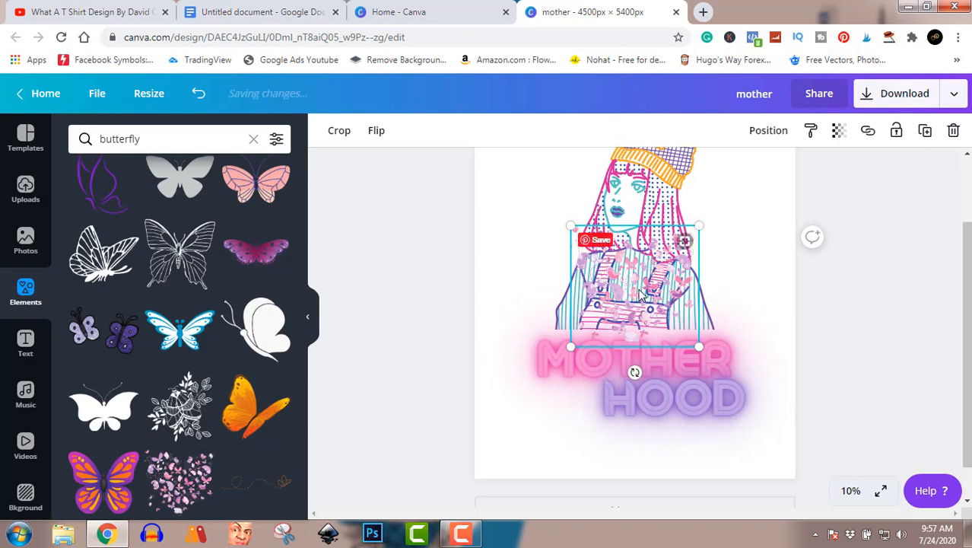
left_click_drag(641, 293, 568, 405)
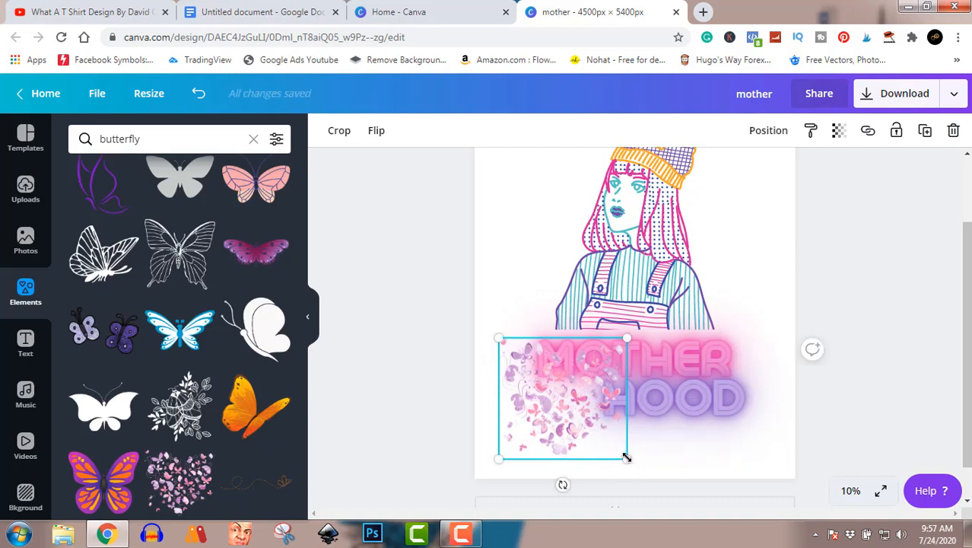
- Shrink the scattered butterflies graphic and place it beside HOOD, overlapping the start of MOTHER
left_click_drag(627, 459, 600, 418)
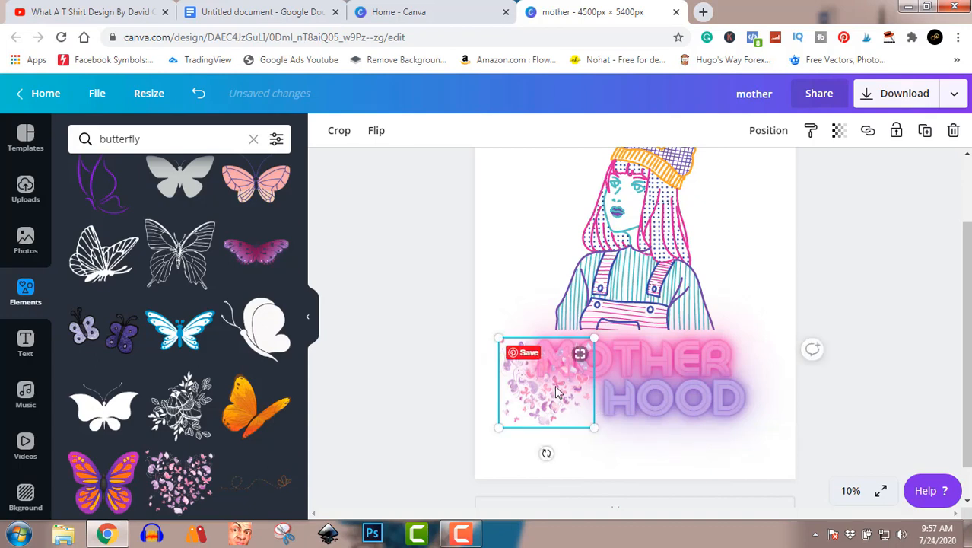
mouse_move(561, 389)
left_mouse_down()
mouse_move(575, 392)
mouse_move(567, 421)
mouse_move(562, 396)
left_mouse_up()
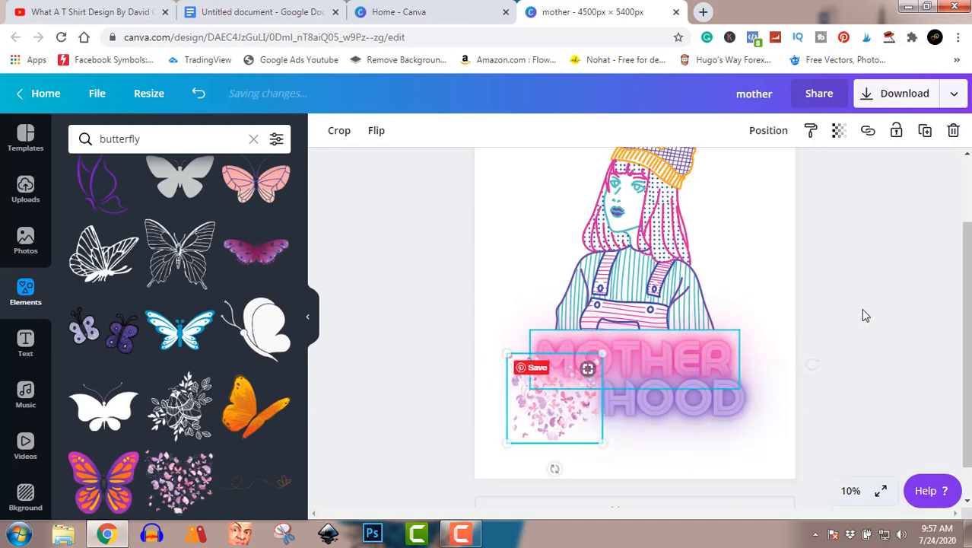
left_click(891, 306)
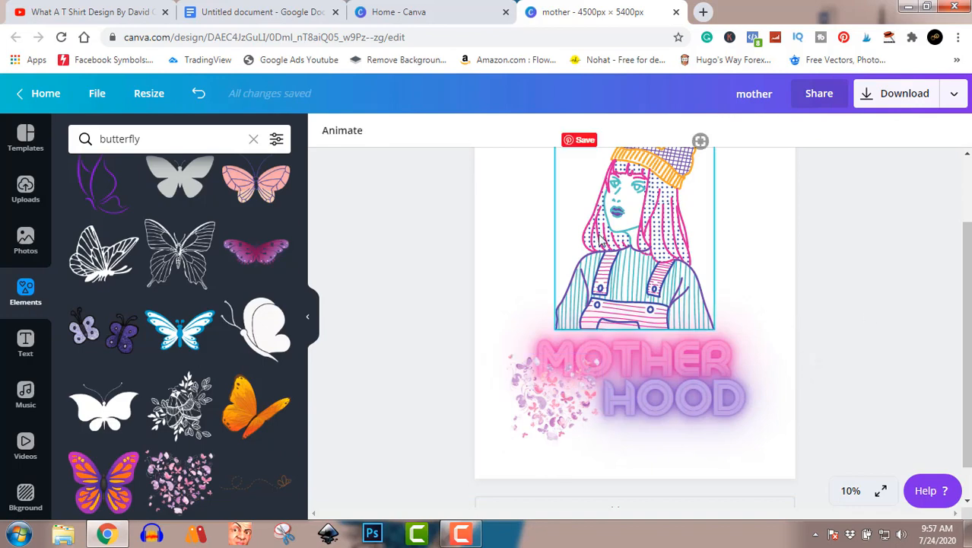
- Set the page background to black from the default colors, trying dark gray as an alternative
left_click(507, 239)
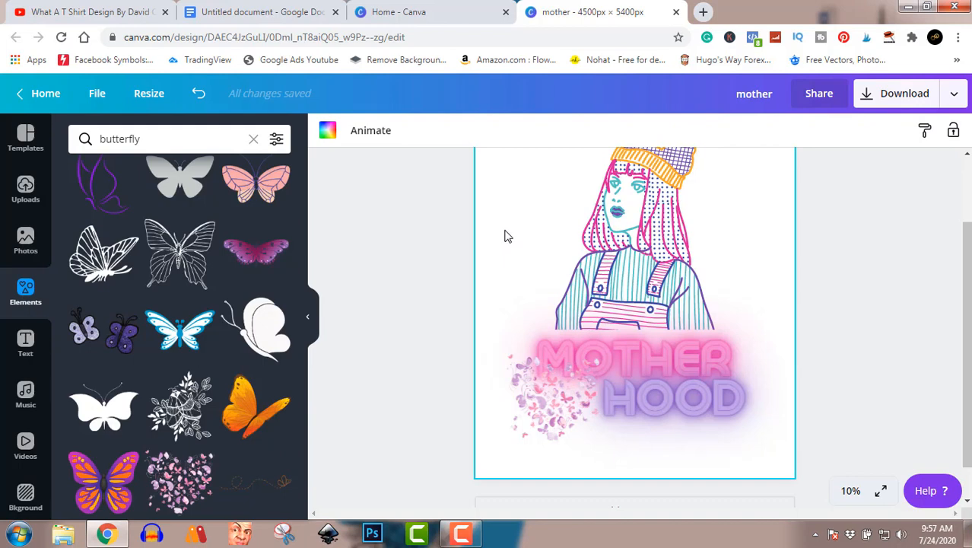
left_click(328, 136)
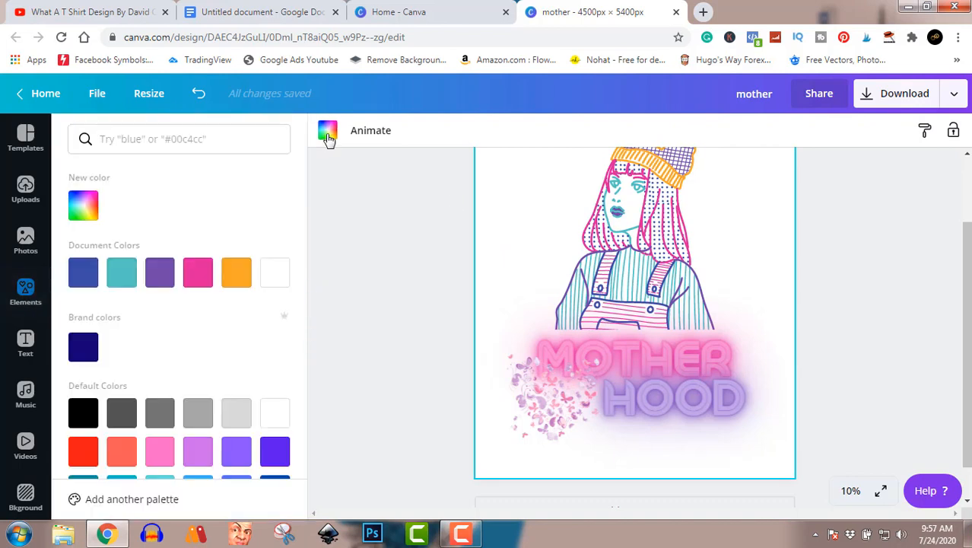
left_click(84, 415)
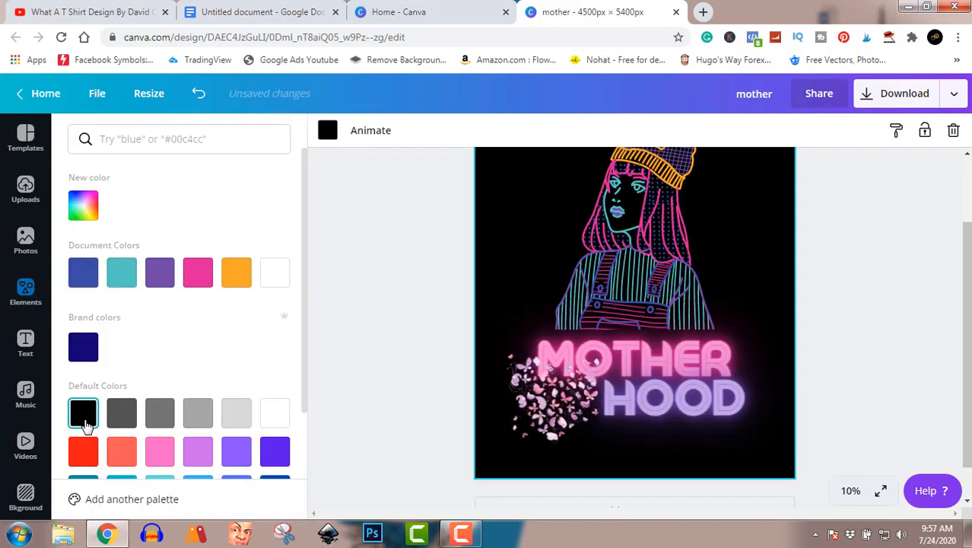
left_click(122, 421)
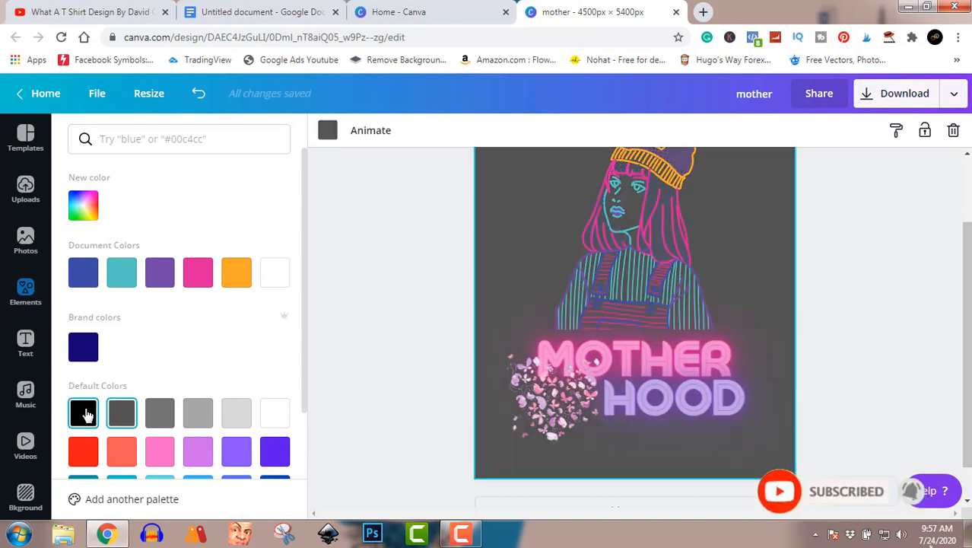
left_click(86, 414)
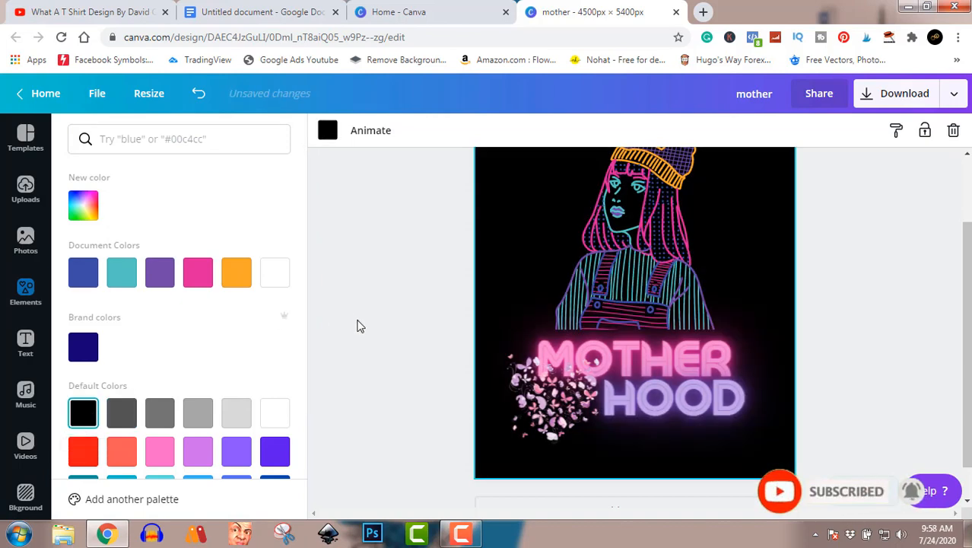
left_click(357, 326)
- Replace the scattered butterflies with the orange side-view butterfly, shrunk and placed under the M of MOTHER beside HOOD
left_click(561, 418)
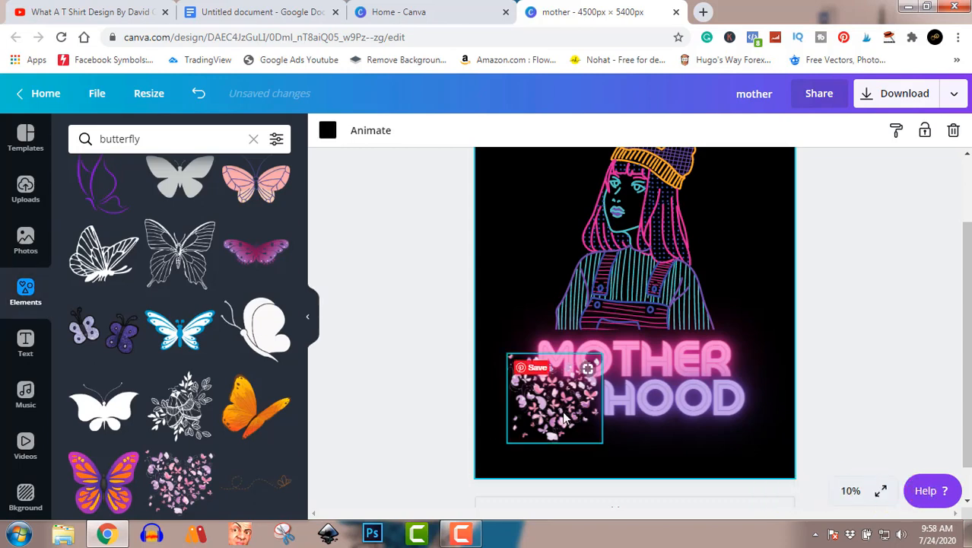
key("Delete")
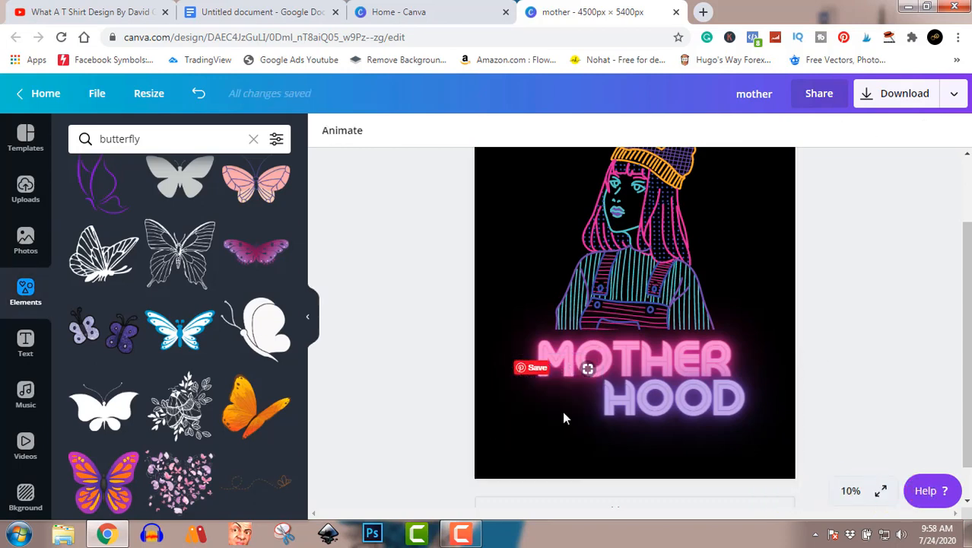
left_click(254, 421)
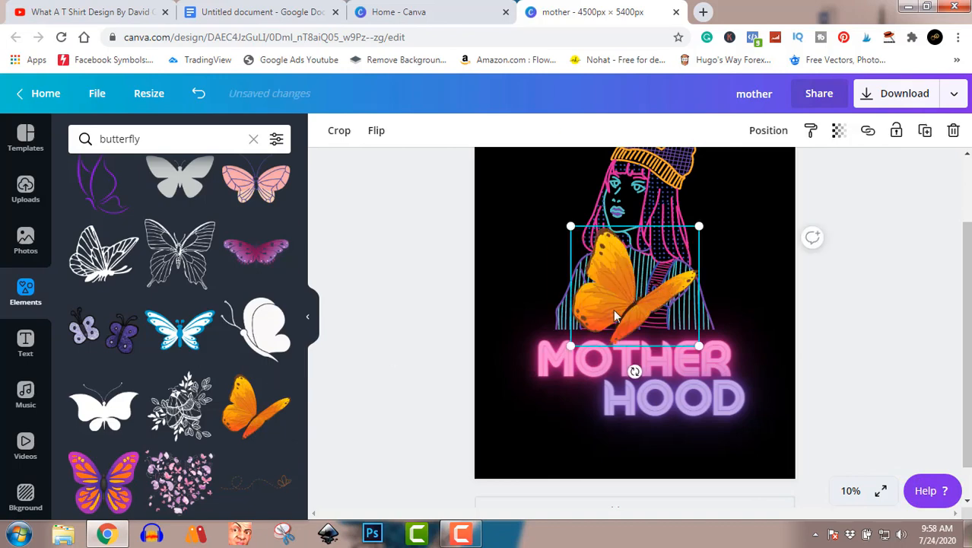
left_click_drag(615, 315, 572, 390)
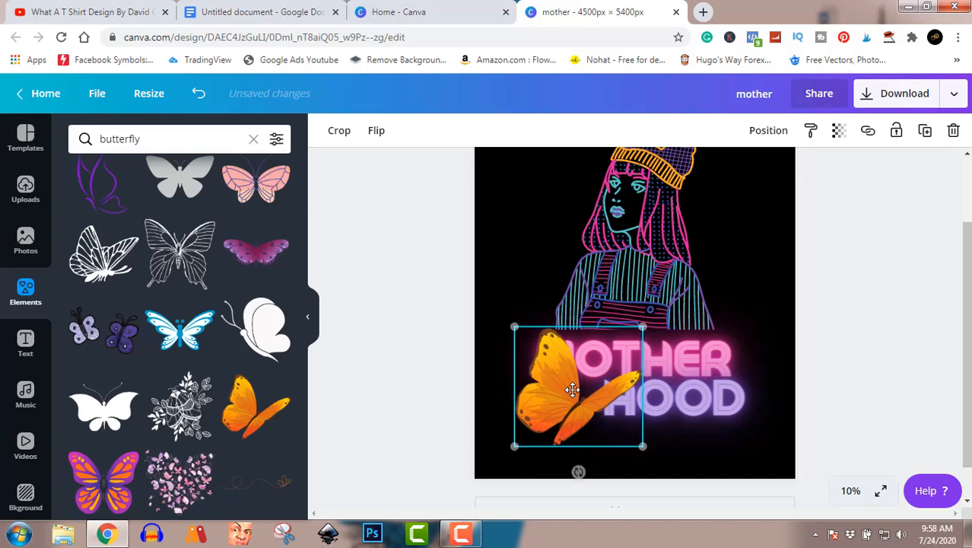
left_click_drag(643, 447, 608, 422)
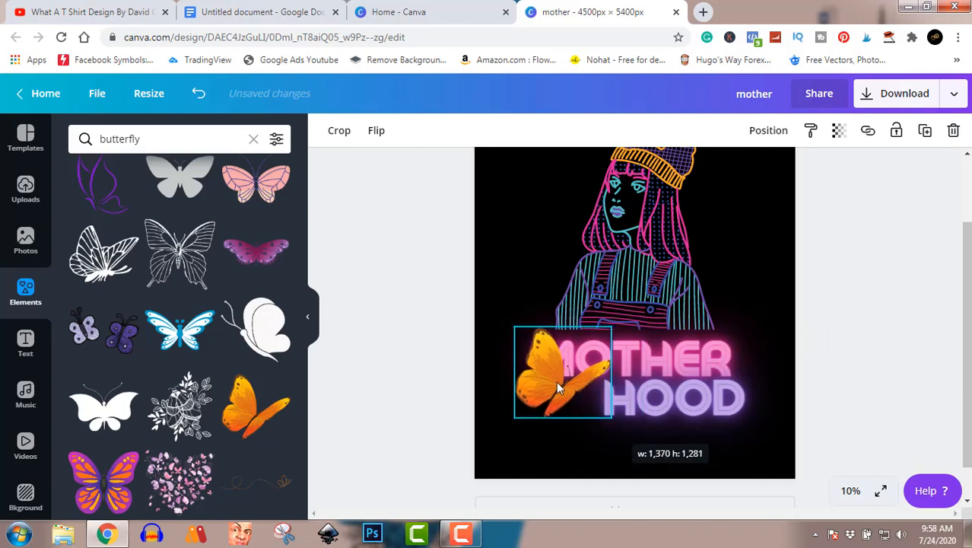
left_click_drag(559, 384, 569, 406)
left_click_drag(617, 435, 601, 418)
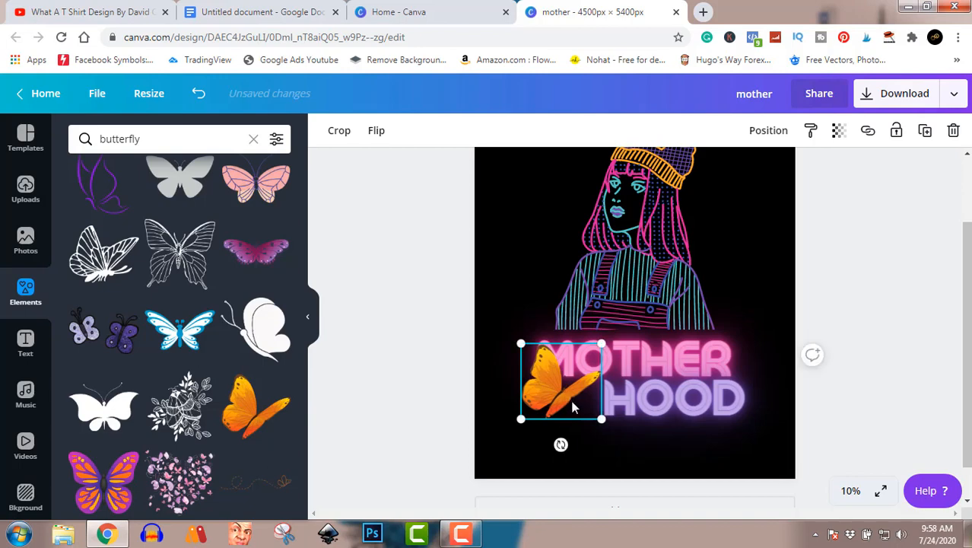
left_click_drag(565, 392, 578, 401)
left_click(859, 310)
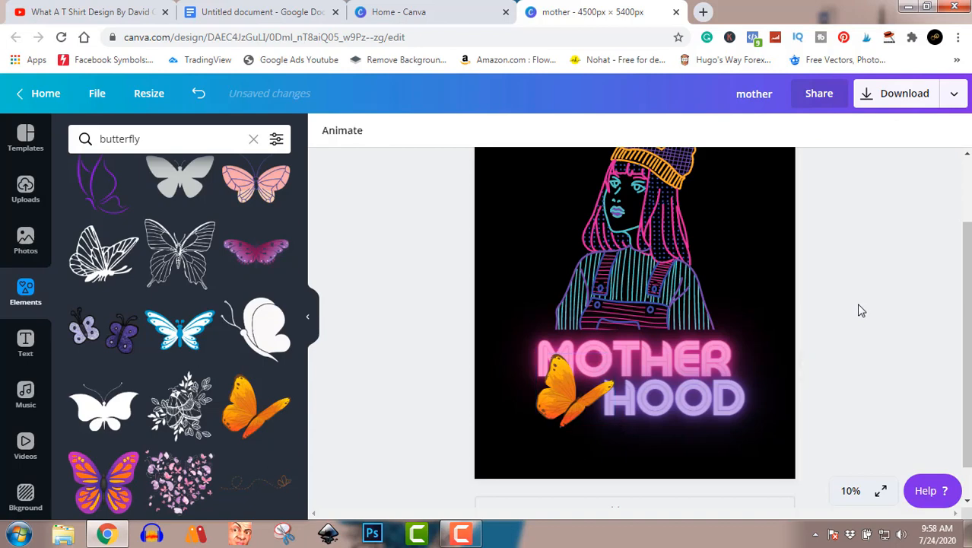
left_click(462, 534)
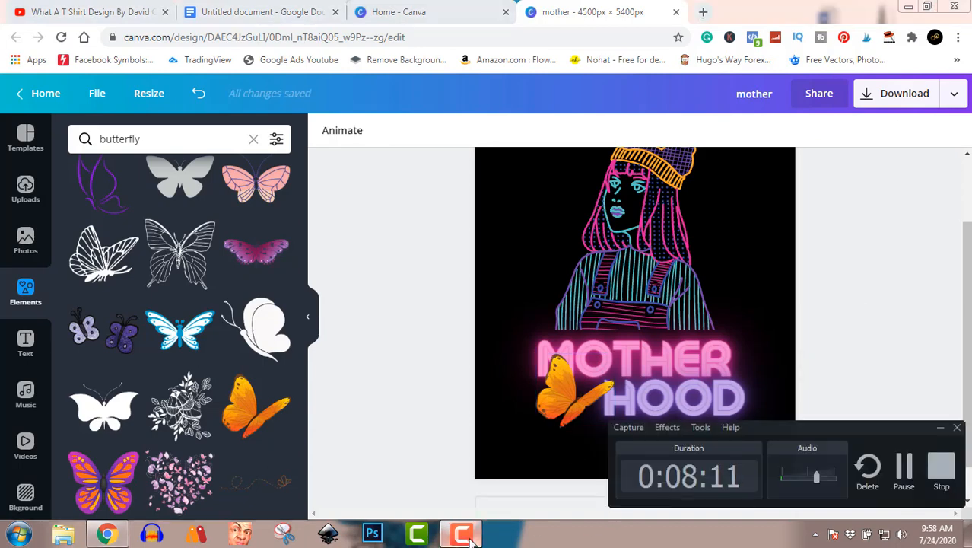
left_click(470, 536)
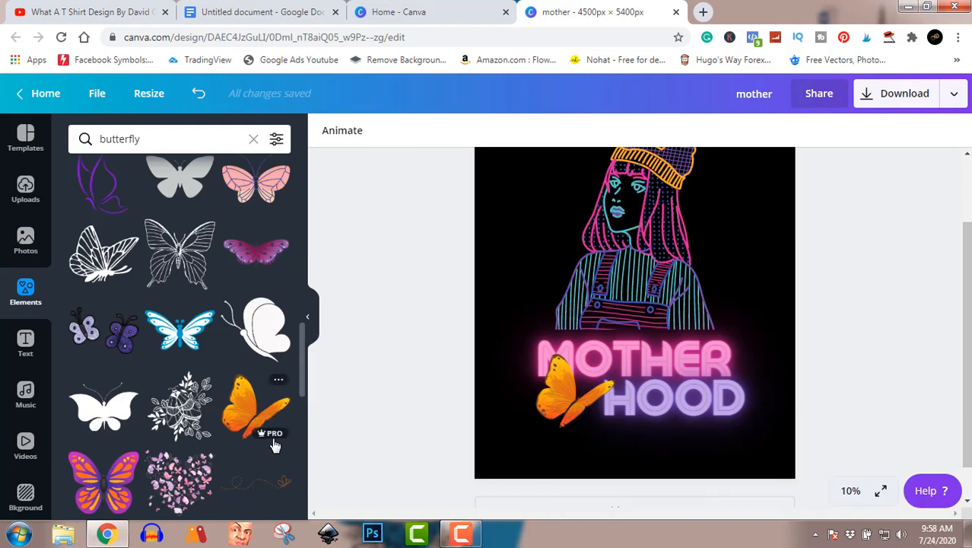
- Add the brown butterfly graphic with the dashed flight trail, enlarge it and place it along the lower edge of HOOD
mouse_move(278, 439)
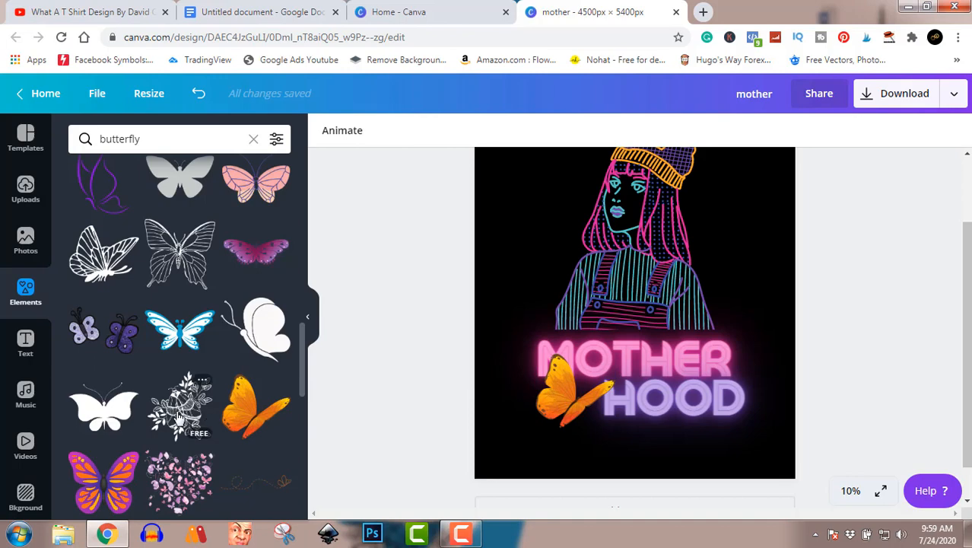
scroll(177, 414, "down", 4)
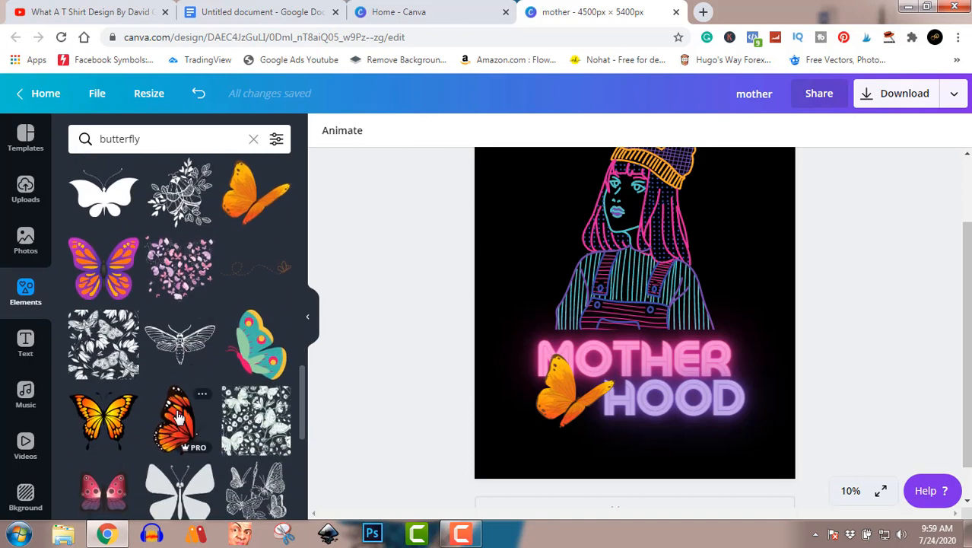
left_click(254, 274)
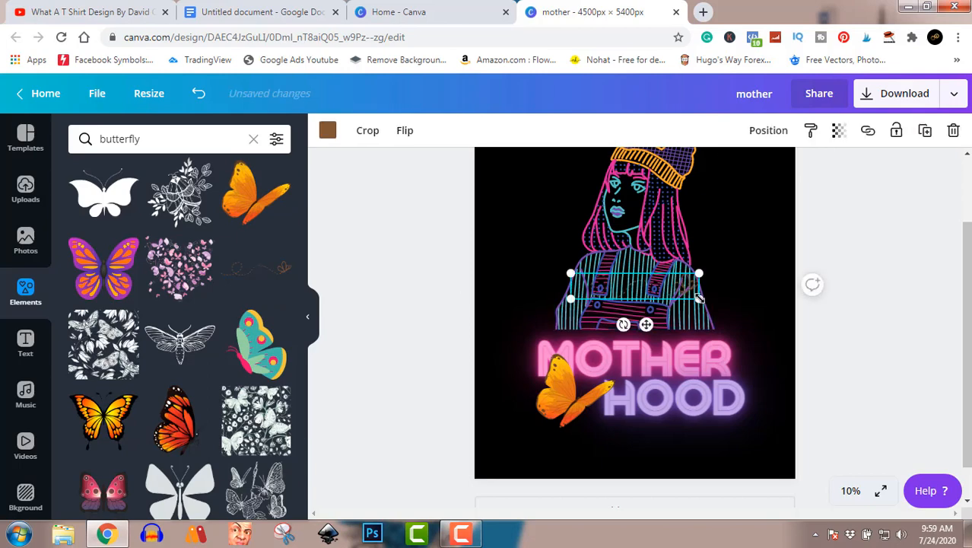
left_click_drag(698, 297, 731, 331)
left_click_drag(710, 298, 701, 419)
left_click(862, 273)
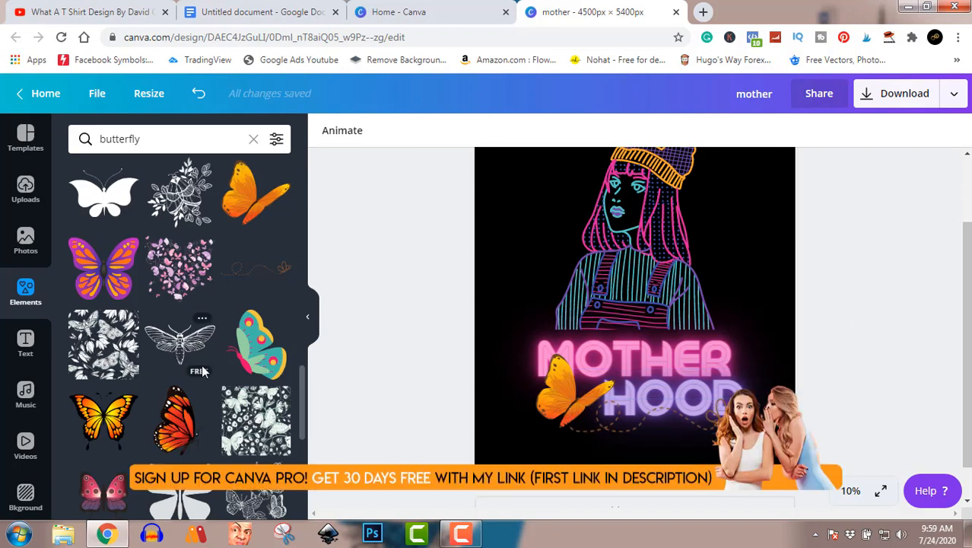
scroll(202, 371, "down", 10)
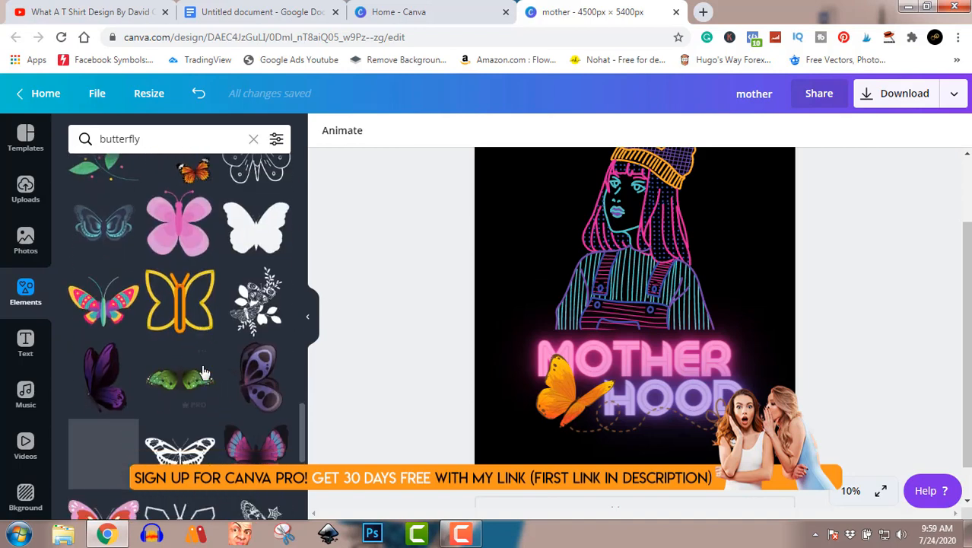
scroll(202, 371, "down", 5)
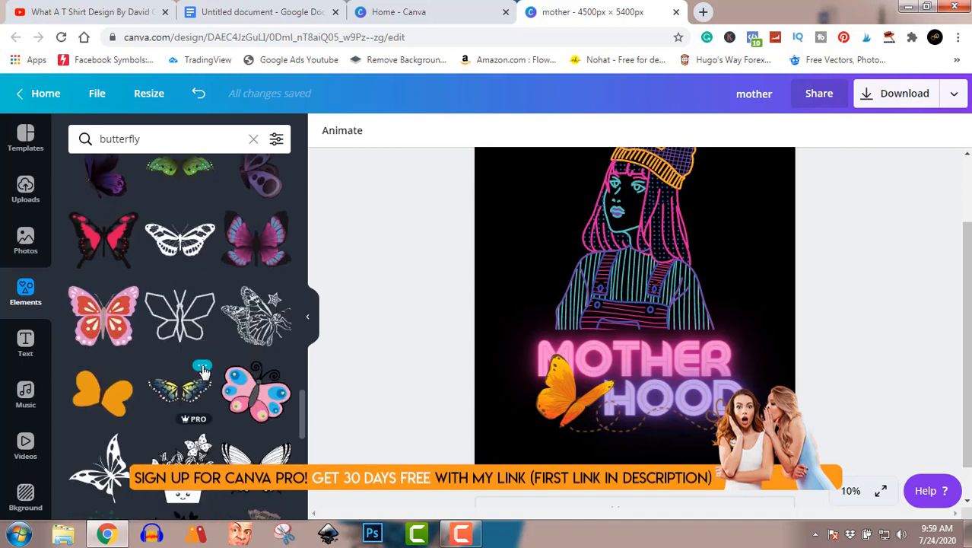
scroll(201, 371, "down", 5)
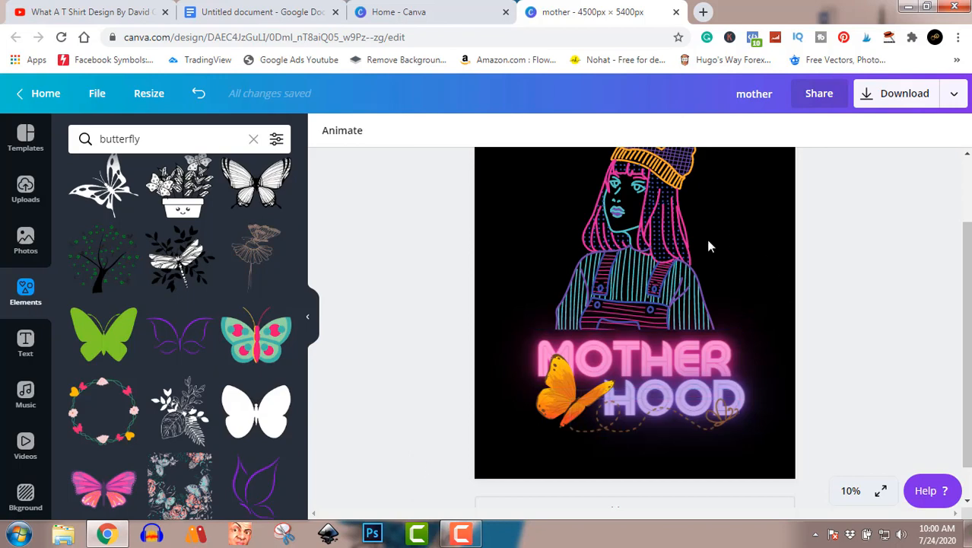
left_click(461, 532)
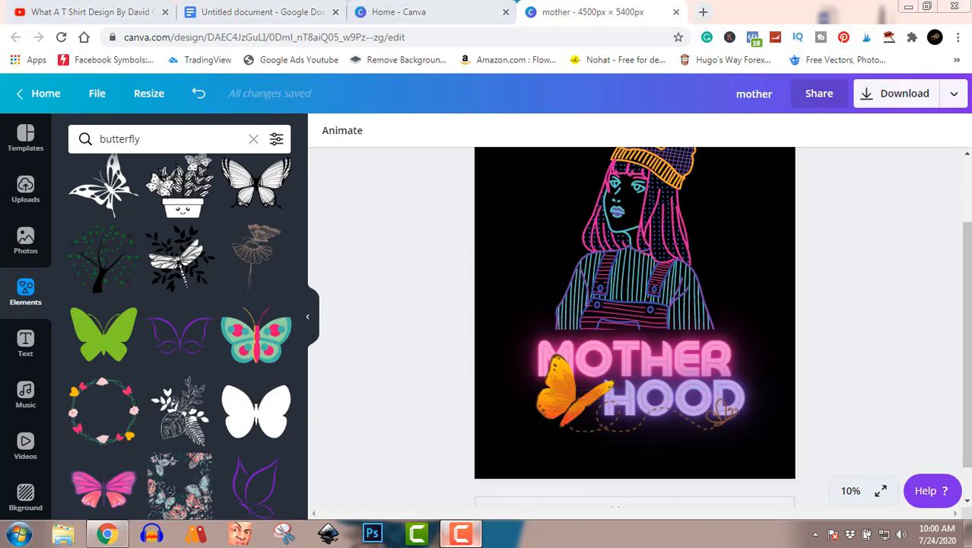
left_click(461, 533)
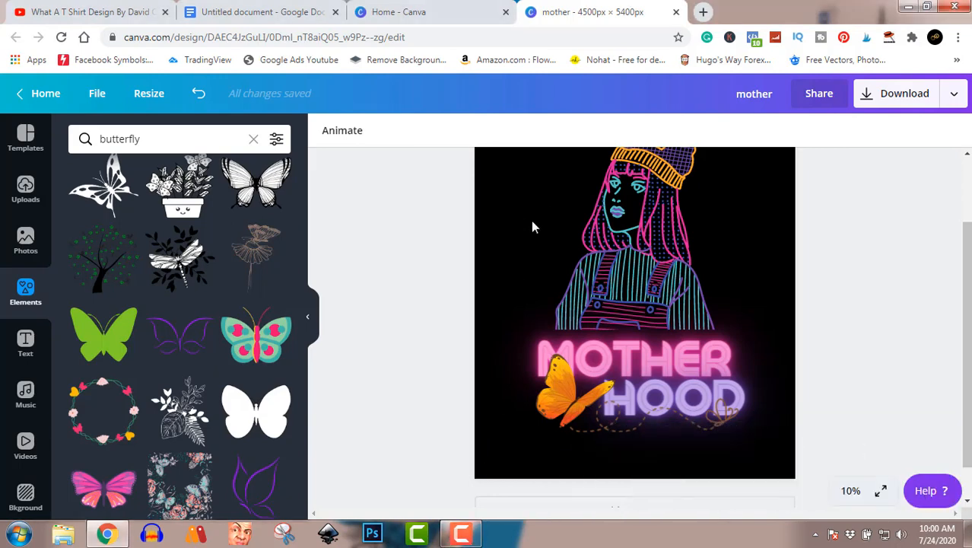
- Download the design as a PNG with a transparent background
left_click(903, 98)
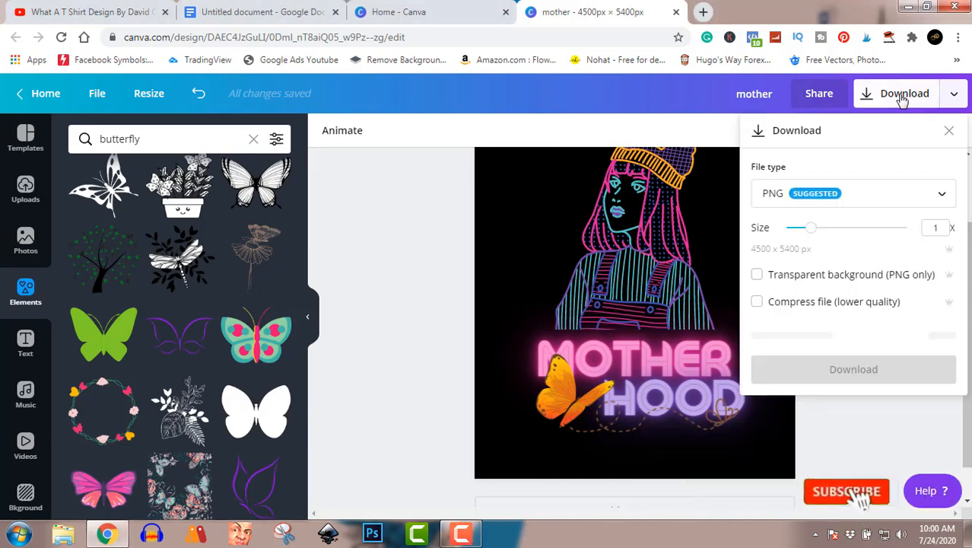
left_click(758, 275)
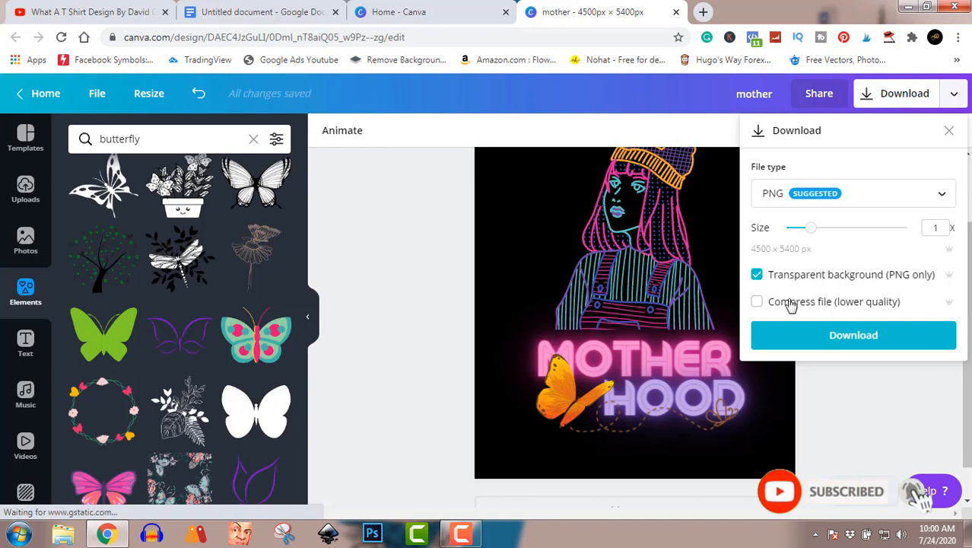
left_click(844, 342)
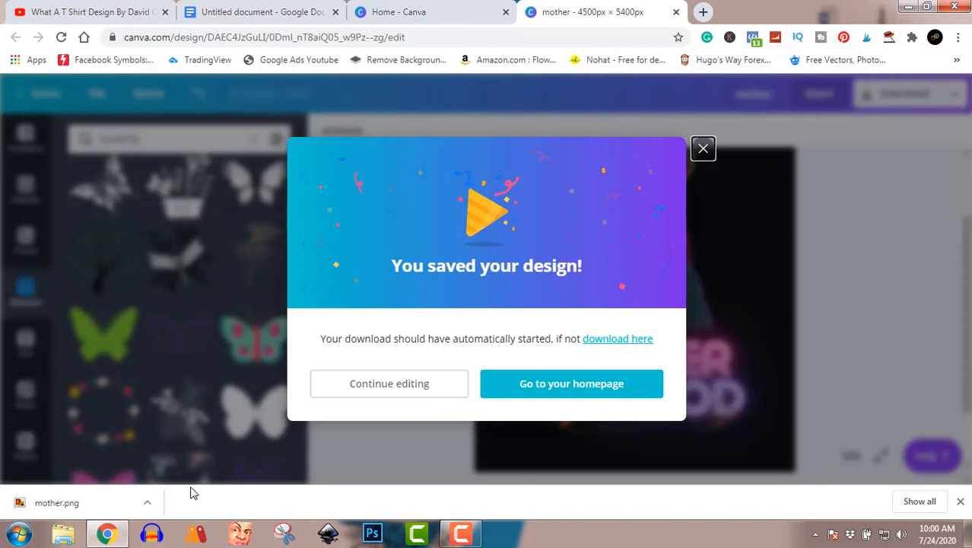
- Show the downloaded mother.png in its folder, open it to check the exported design, and close the image viewer
left_click(146, 502)
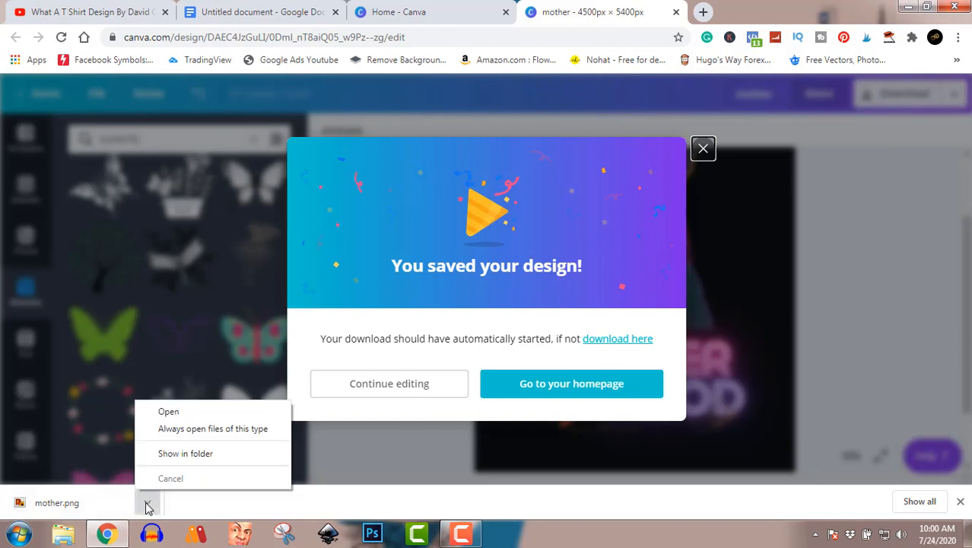
left_click(197, 455)
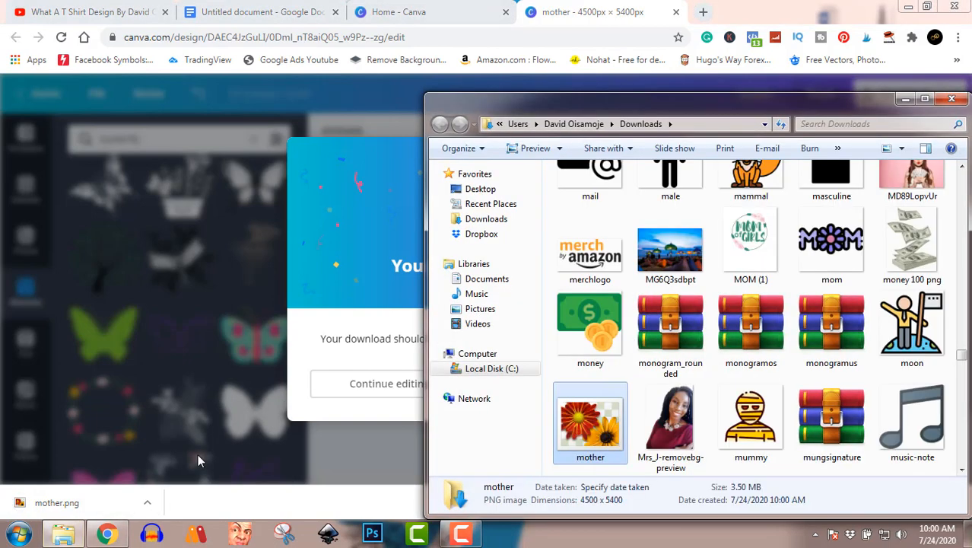
double_click(587, 417)
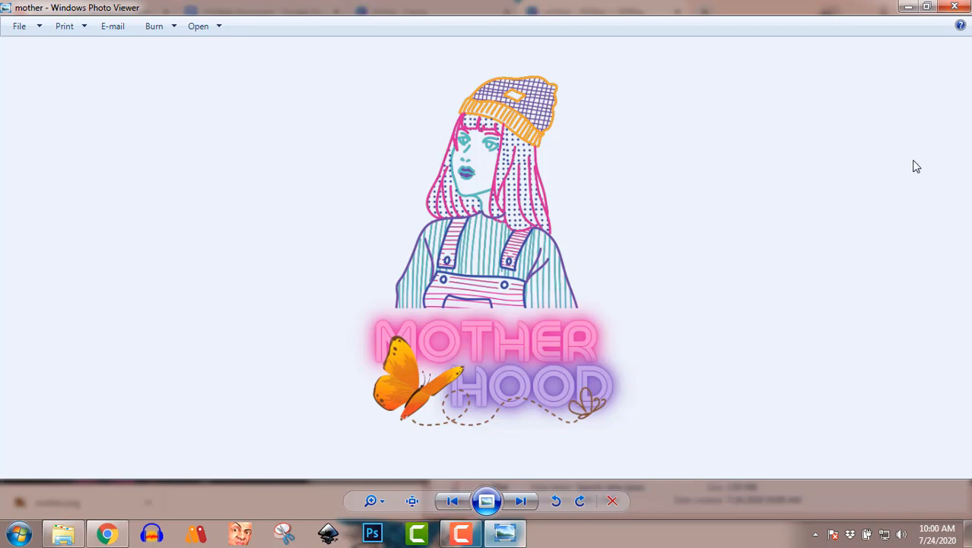
left_click(954, 7)
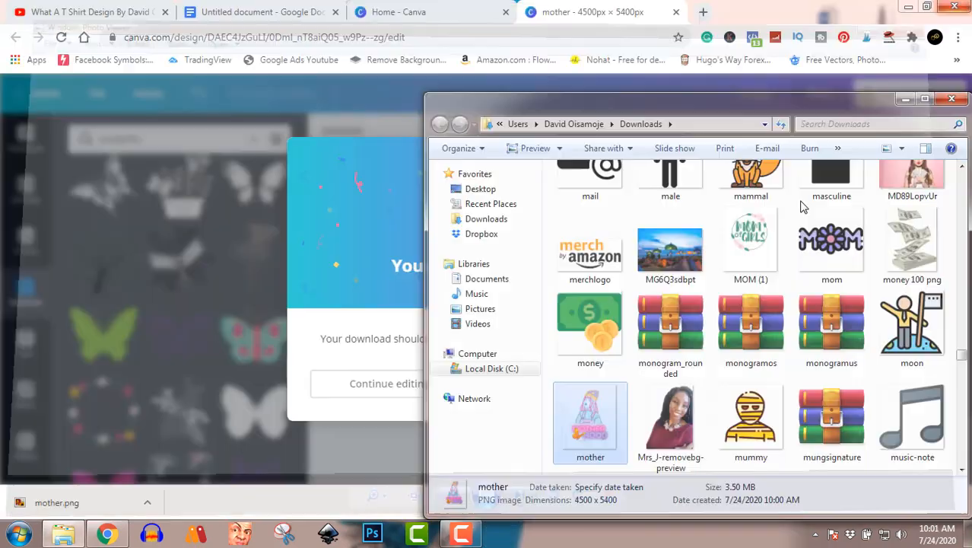
left_click(474, 536)
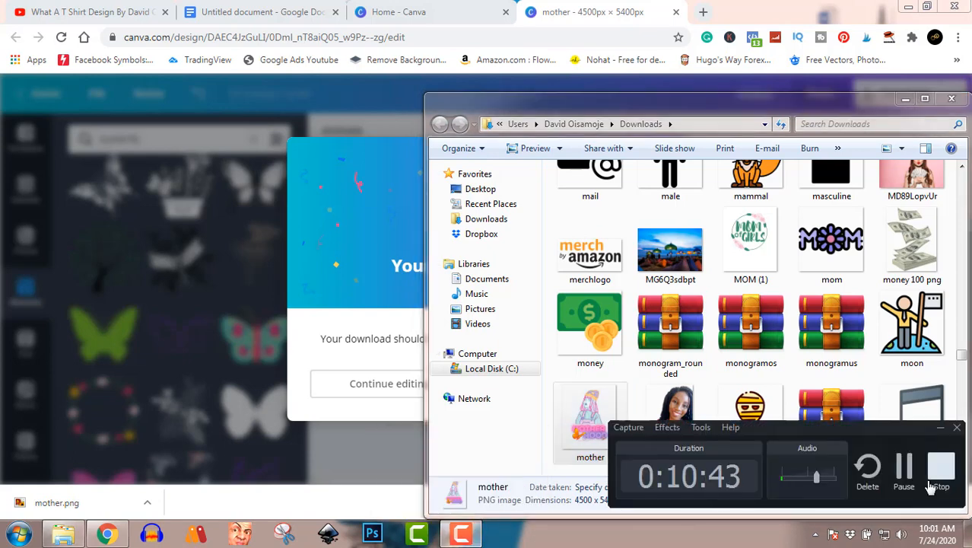
left_click(931, 484)
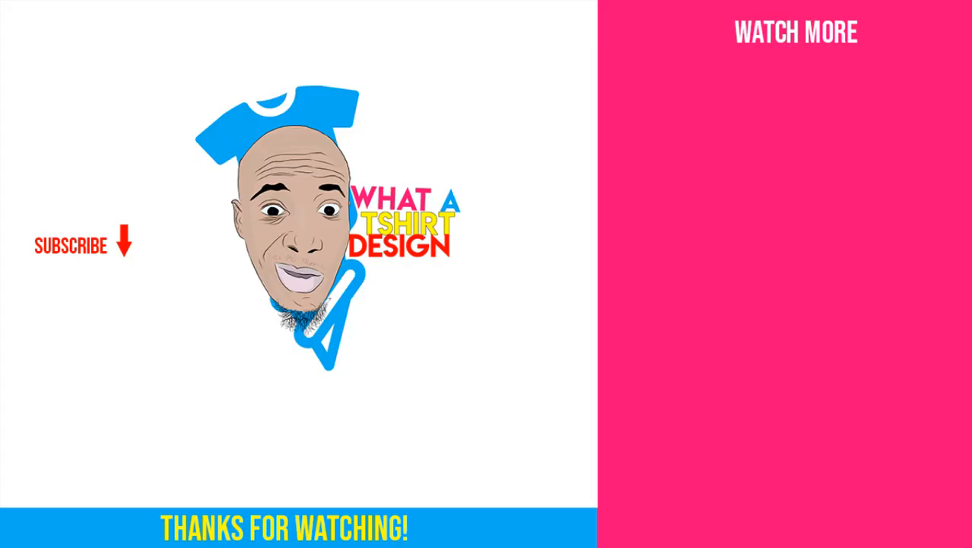